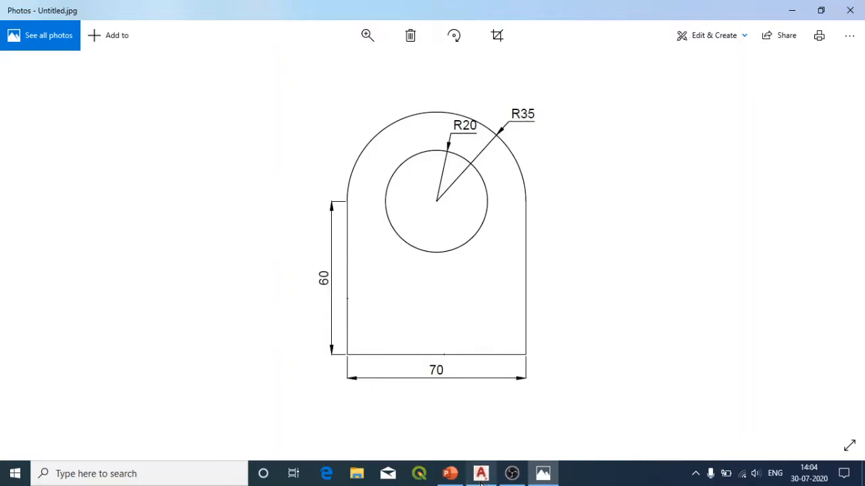
Step: Search Windows for AutoCAD, switch to the running AutoCAD Mechanical 2021 and look at its application menu
{"action": "left_click", "coordinate": [2, 482]}
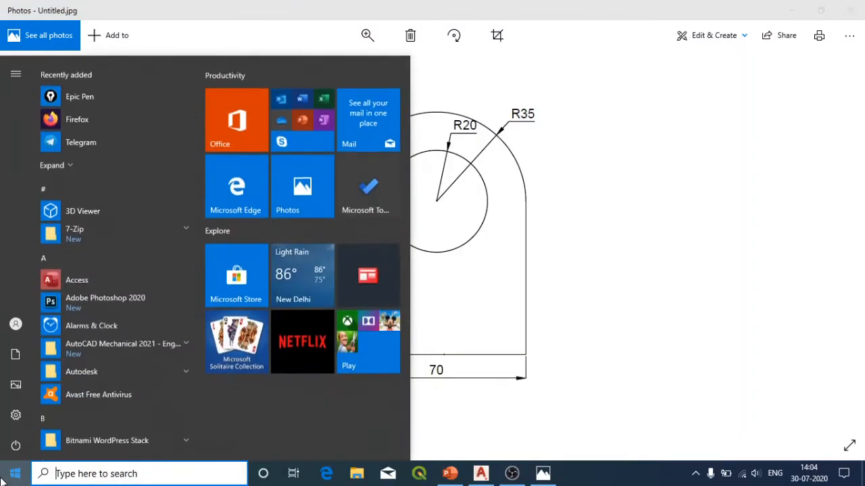
{"action": "scroll", "coordinate": [67, 316], "scroll_direction": "down", "scroll_amount": 3}
{"action": "scroll", "coordinate": [66, 316], "scroll_direction": "down", "scroll_amount": 10}
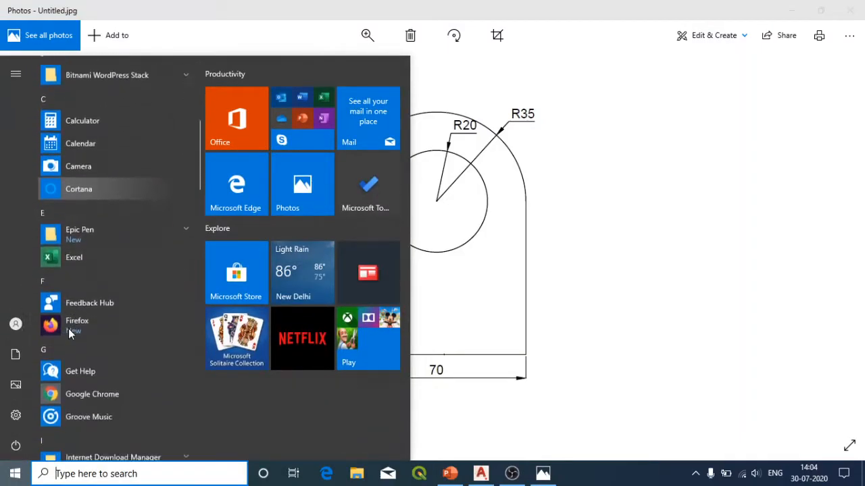
{"action": "type", "text": "au"}
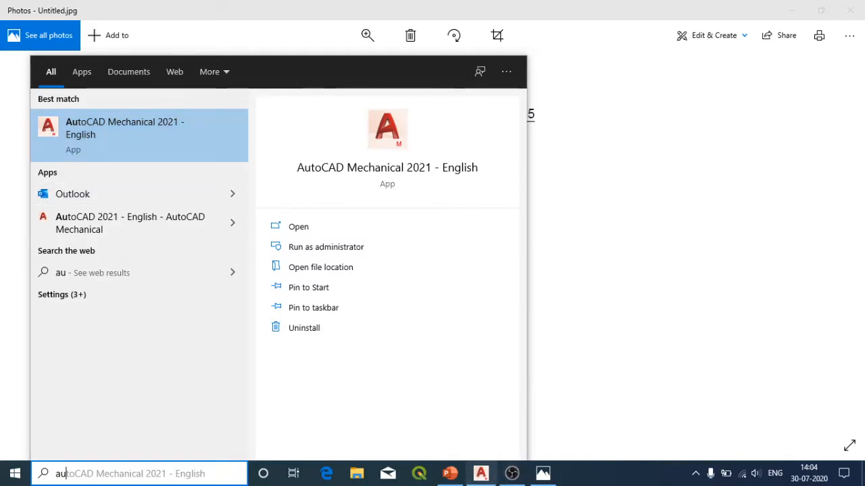
{"action": "left_click", "coordinate": [492, 478]}
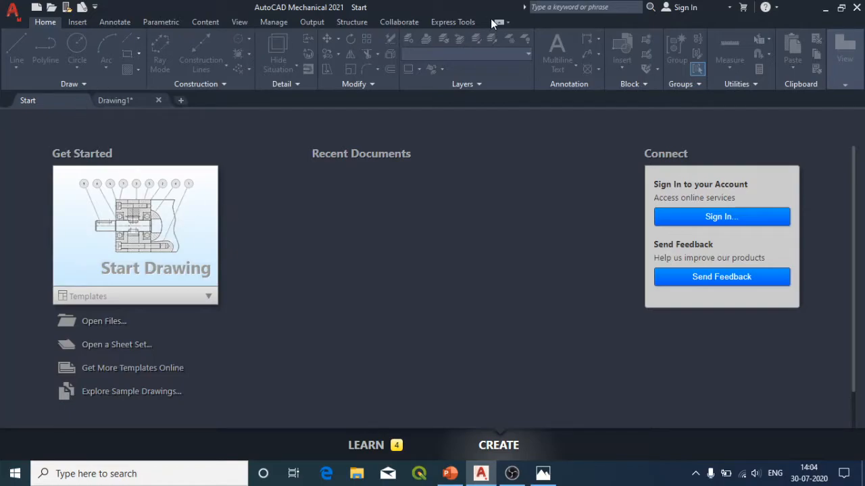
{"action": "left_click", "coordinate": [12, 15]}
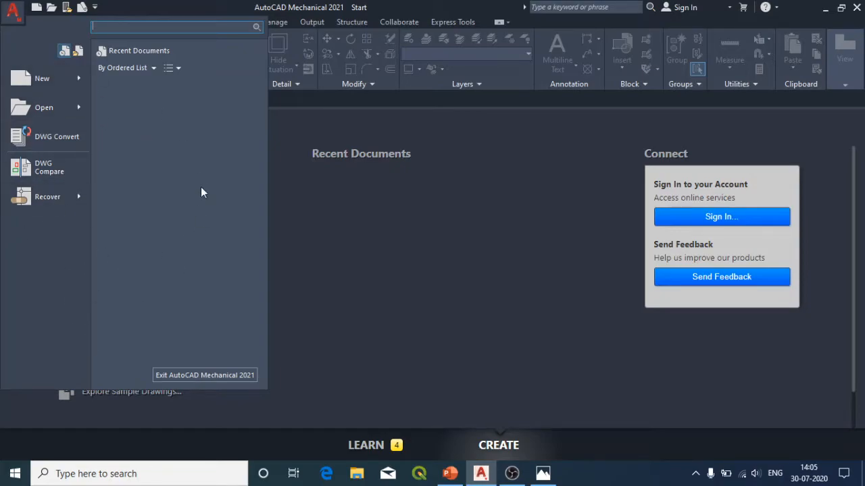
{"action": "left_click", "coordinate": [12, 12]}
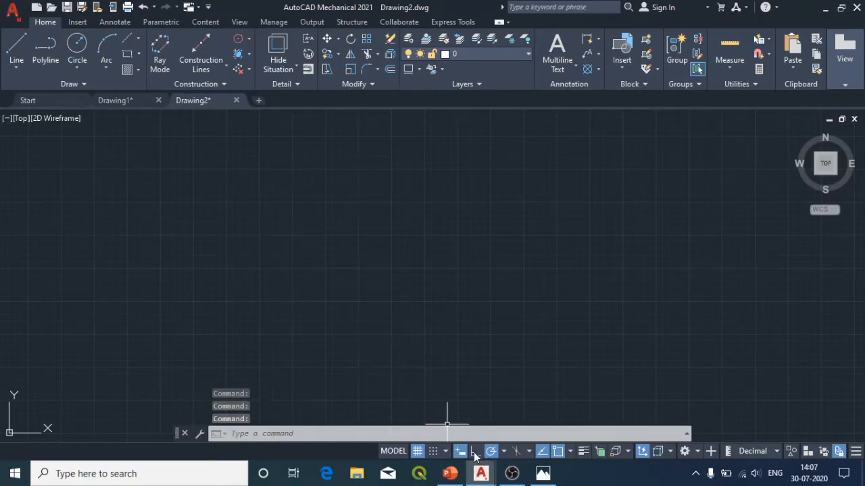
Step: Draw a single long line rising at a shallow angle from left to right across the empty drawing
{"action": "left_click", "coordinate": [10, 57]}
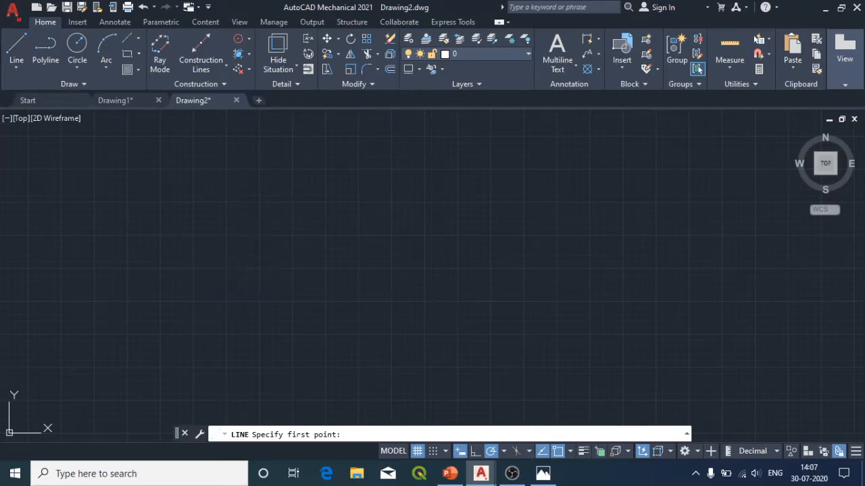
{"action": "left_click", "coordinate": [196, 268]}
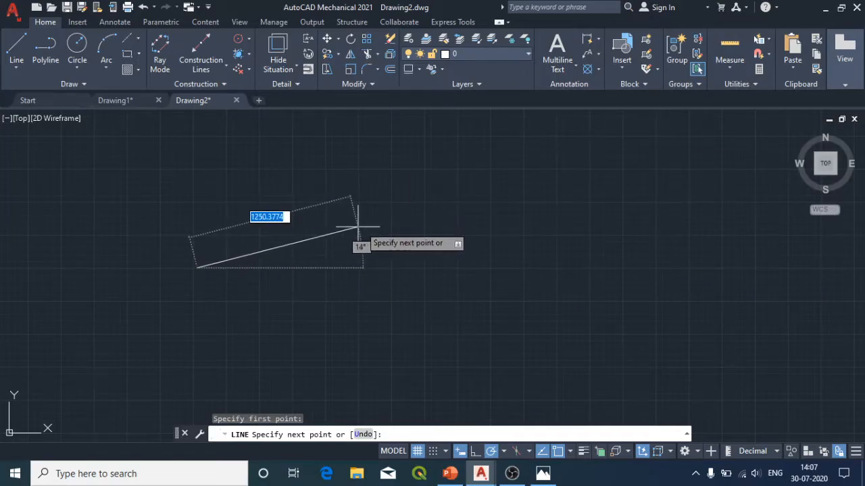
{"action": "left_click", "coordinate": [647, 184]}
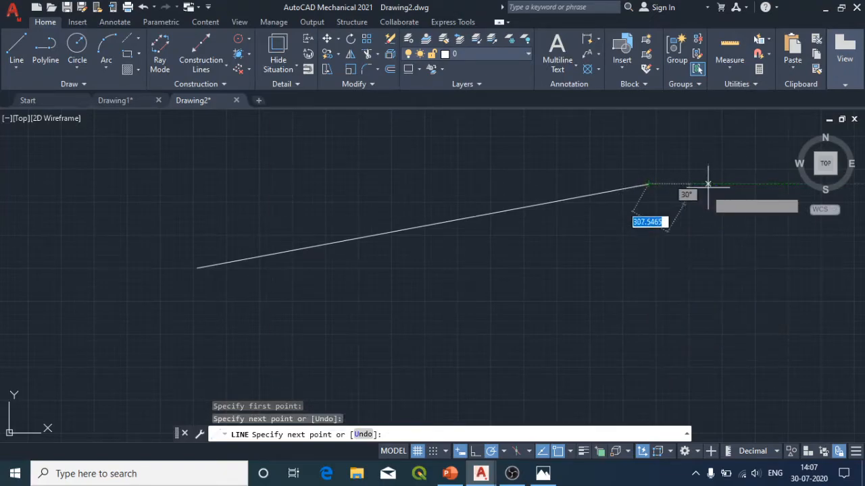
{"action": "key", "text": "Escape"}
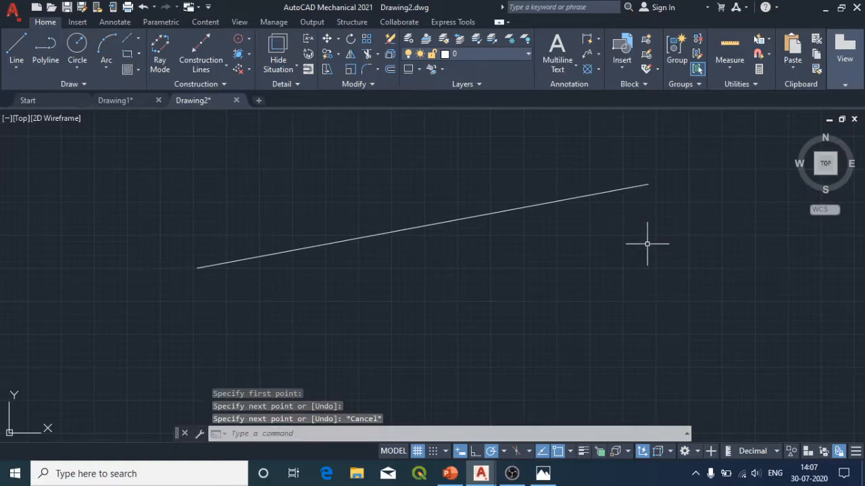
Step: Draw a long horizontal line below the inclined one, plus a 1500-unit segment running back up and left from its right end
{"action": "left_click", "coordinate": [20, 54]}
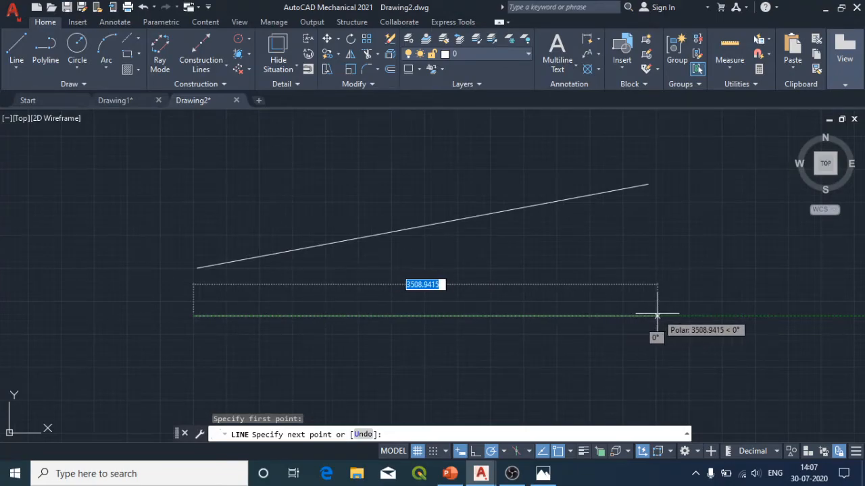
{"action": "left_click", "coordinate": [657, 316]}
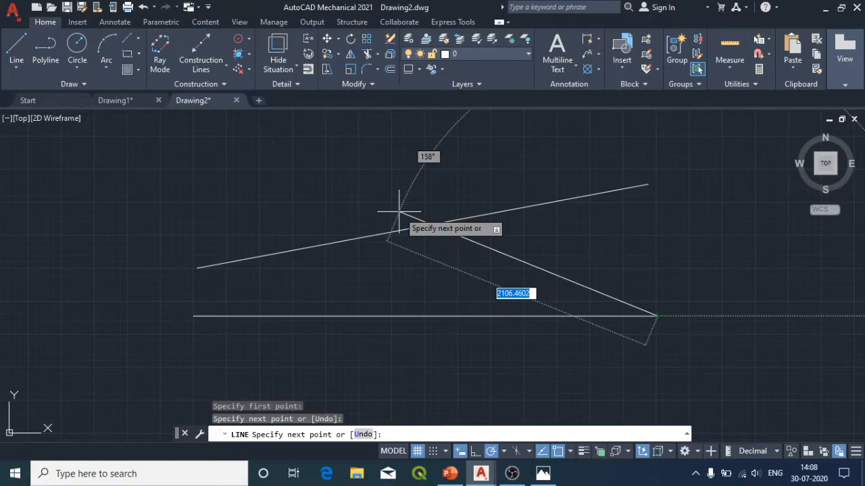
{"action": "type", "text": "1500"}
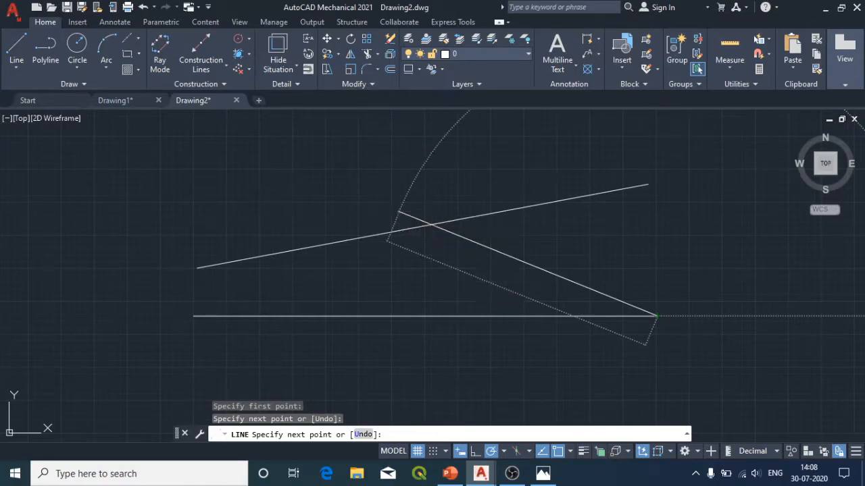
{"action": "key", "text": "Return"}
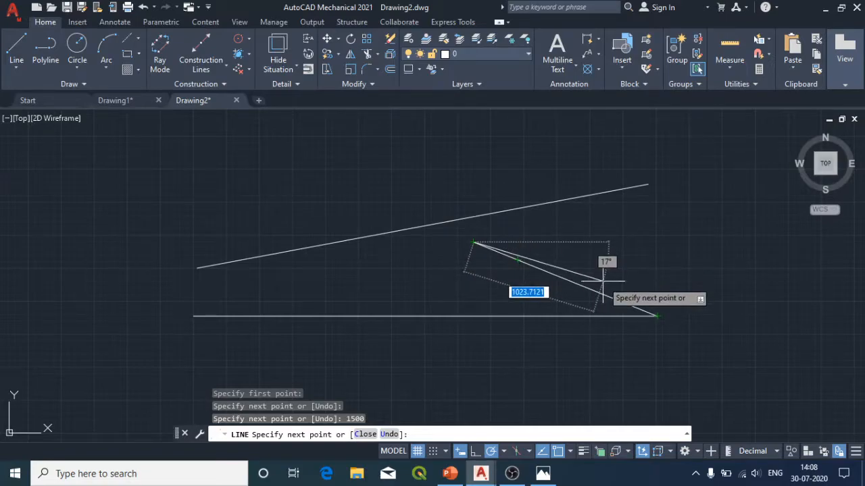
{"action": "key", "text": "Escape"}
Step: Select all three lines in the drawing and erase them
{"action": "key", "text": "ctrl+a"}
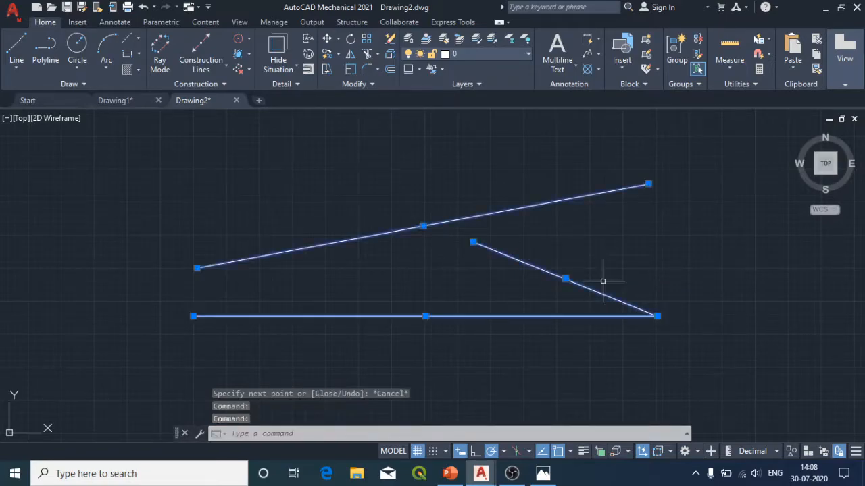
{"action": "key", "text": "Delete"}
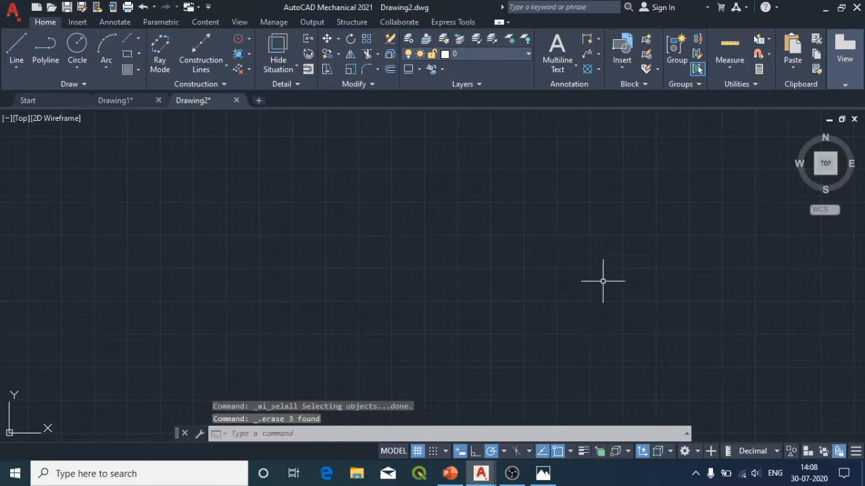
Step: Draw a horizontal line about 3200 units long with a short segment slanting down and left from its right end
{"action": "left_click", "coordinate": [18, 52]}
{"action": "left_click", "coordinate": [140, 221]}
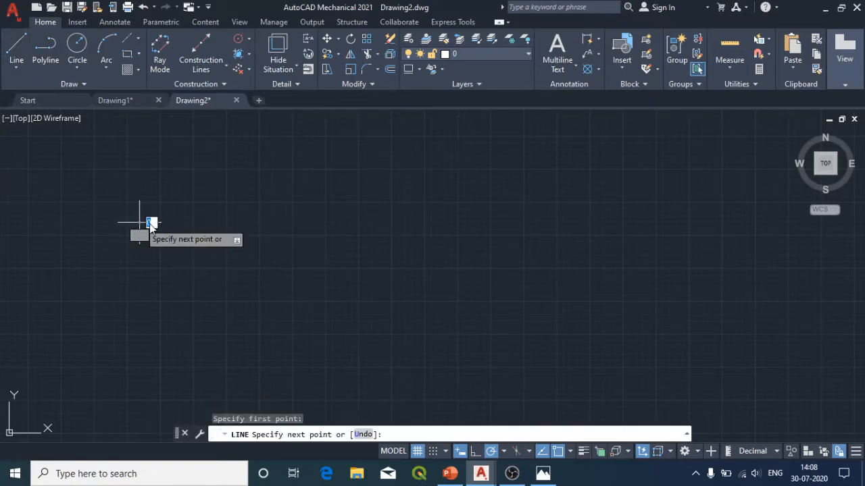
{"action": "left_click", "coordinate": [558, 222]}
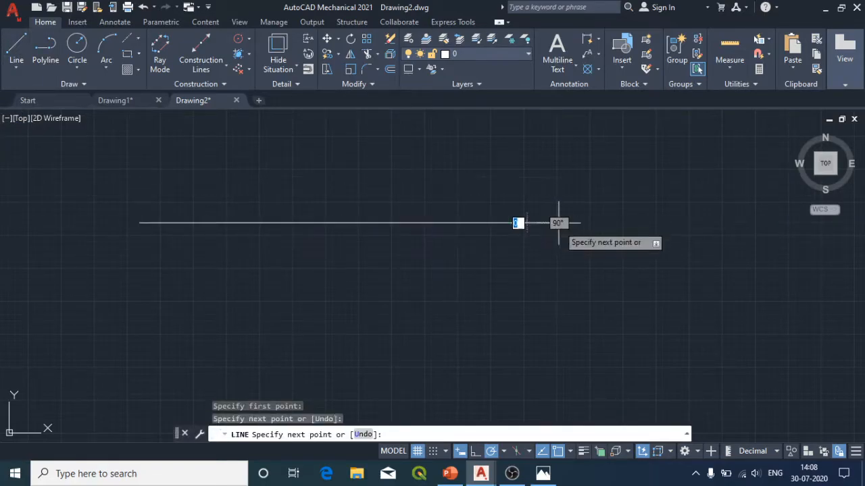
{"action": "left_click", "coordinate": [465, 277]}
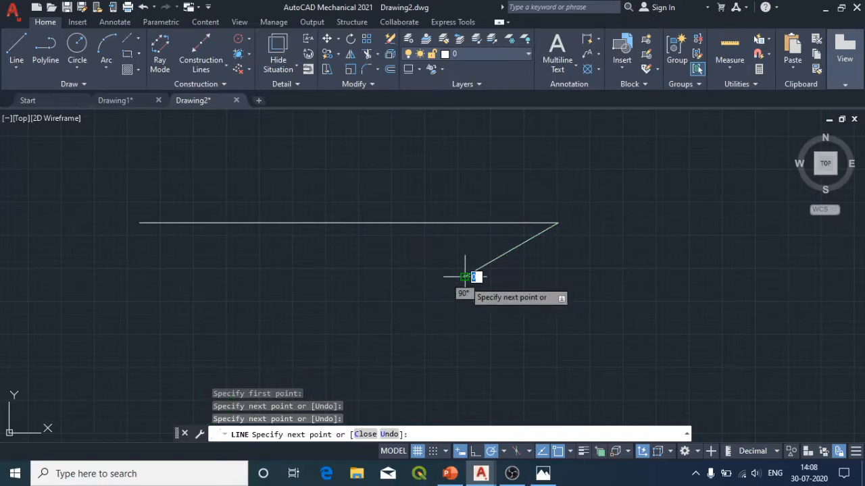
{"action": "key", "text": "Escape"}
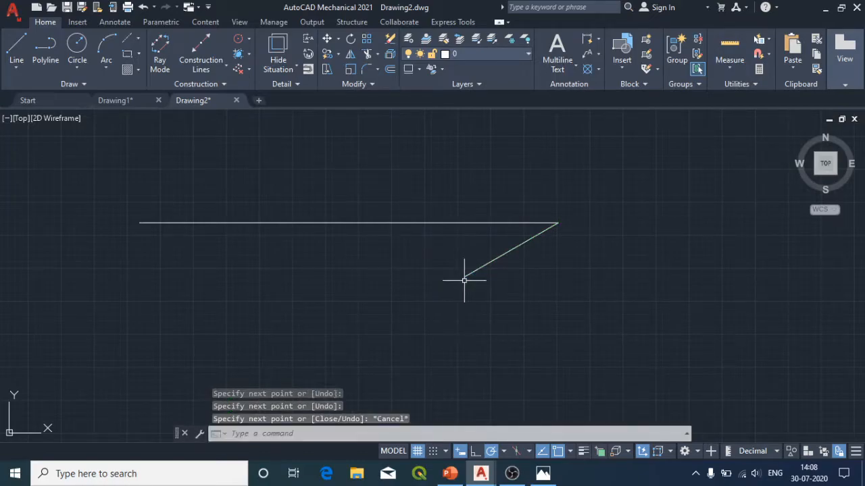
Step: Draw a closed triangle with the LINE command, its first side about 2233 units at 33° and its second about 1923 units at 330°
{"action": "type", "text": "LINe"}
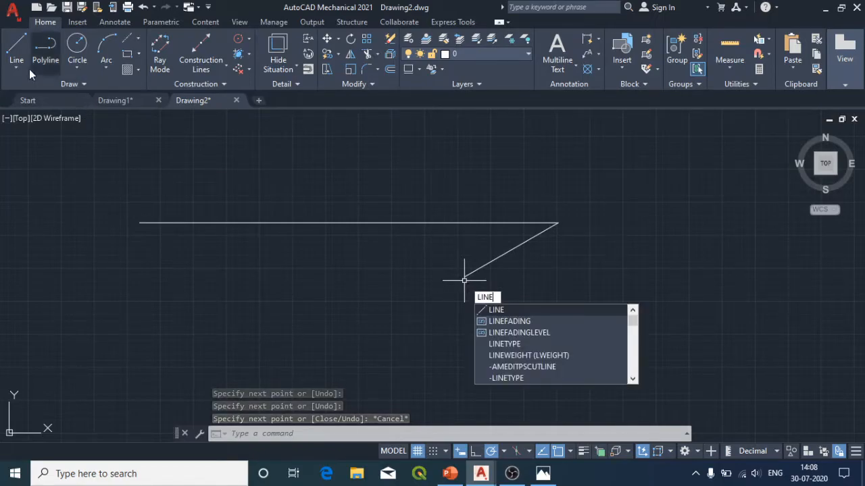
{"action": "left_click", "coordinate": [493, 310]}
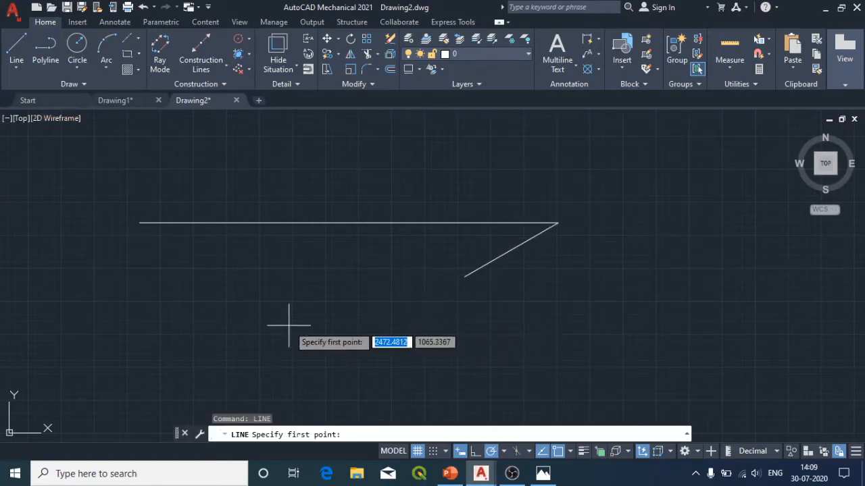
{"action": "left_click", "coordinate": [150, 317]}
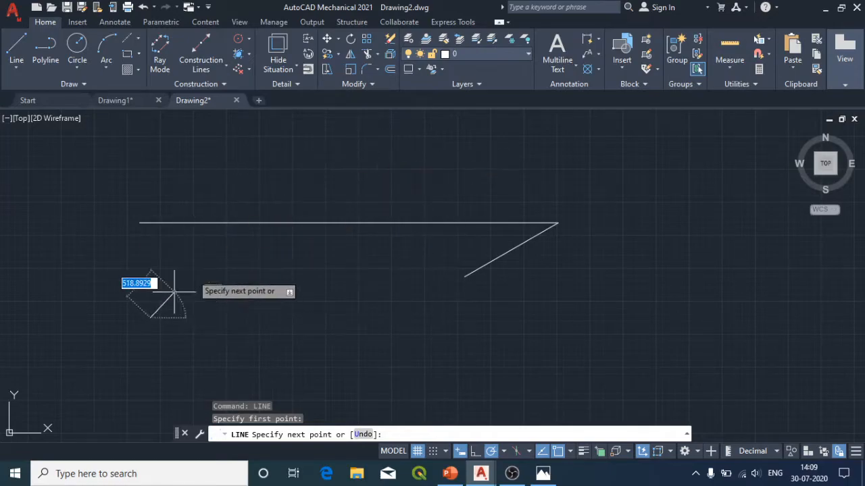
{"action": "left_click", "coordinate": [398, 158]}
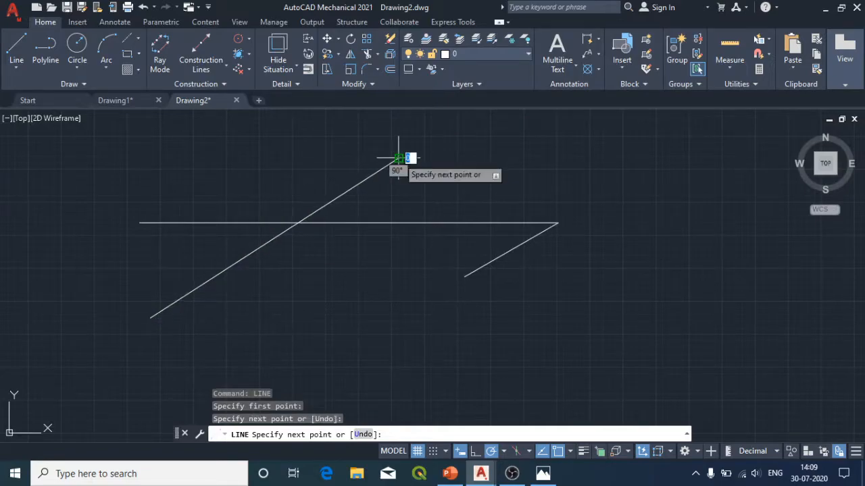
{"action": "left_click", "coordinate": [617, 285]}
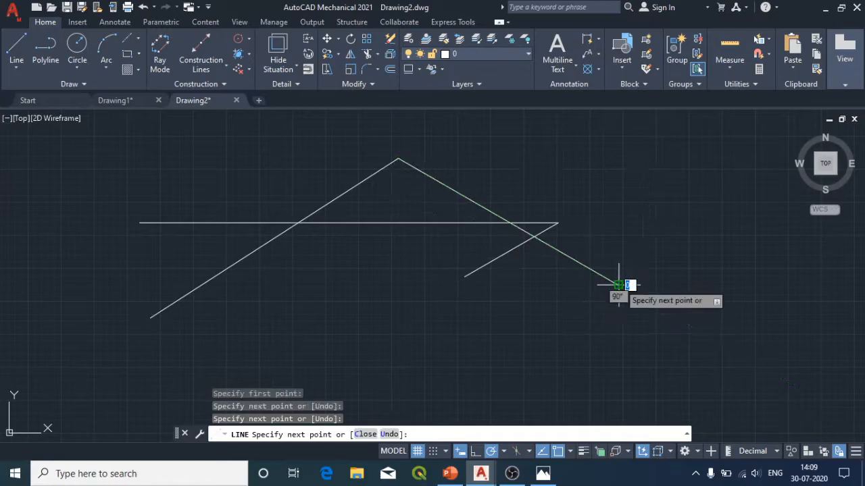
{"action": "left_click", "coordinate": [150, 317]}
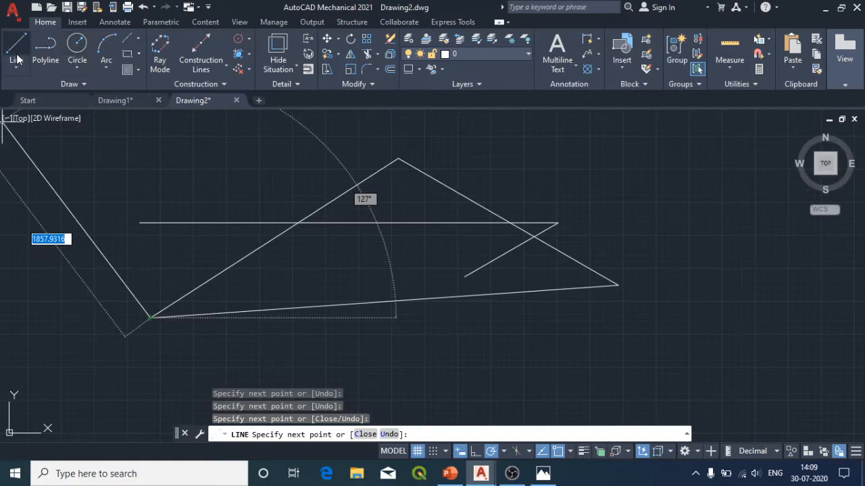
{"action": "left_click", "coordinate": [70, 58]}
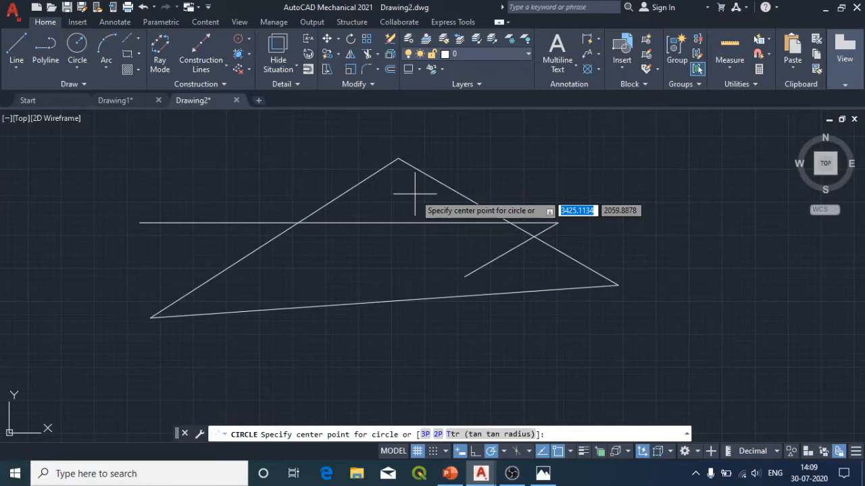
{"action": "left_click", "coordinate": [691, 156]}
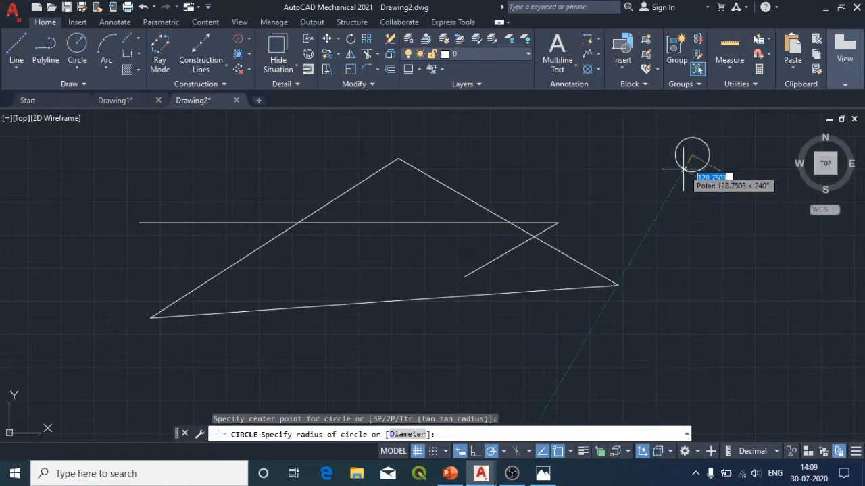
{"action": "key", "text": "Escape"}
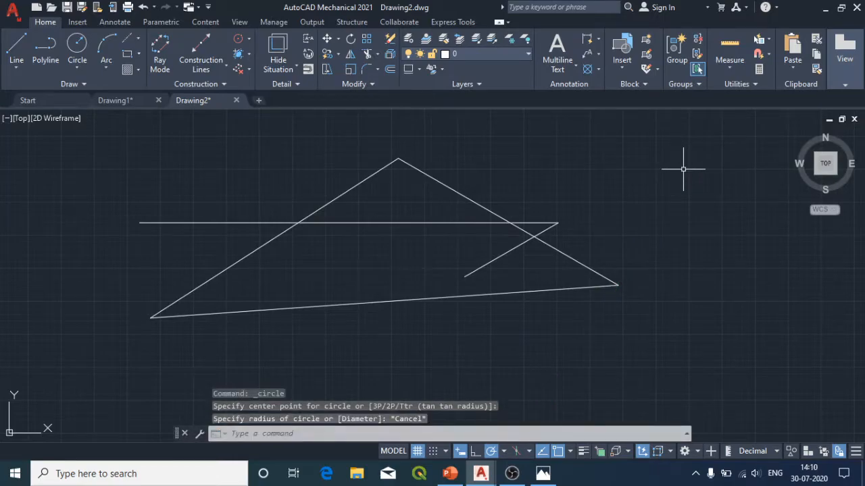
Step: Erase the horizontal line with its slanted segment, and also erase the triangle to empty the drawing
{"action": "mouse_move", "coordinate": [106, 156]}
{"action": "left_mouse_down"}
{"action": "mouse_move", "coordinate": [115, 290]}
{"action": "mouse_move", "coordinate": [627, 286]}
{"action": "mouse_move", "coordinate": [681, 174]}
{"action": "mouse_move", "coordinate": [675, 172]}
{"action": "left_mouse_up"}
{"action": "key", "text": "Delete"}
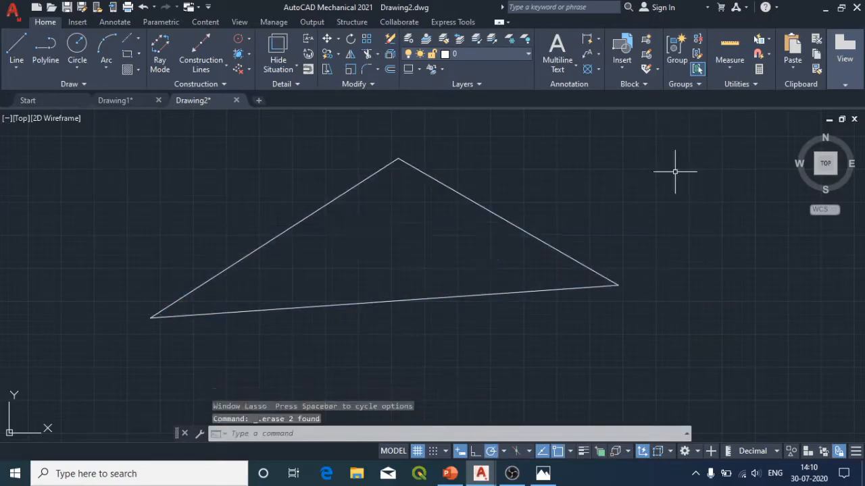
{"action": "key", "text": "ctrl+a"}
{"action": "key", "text": "Delete"}
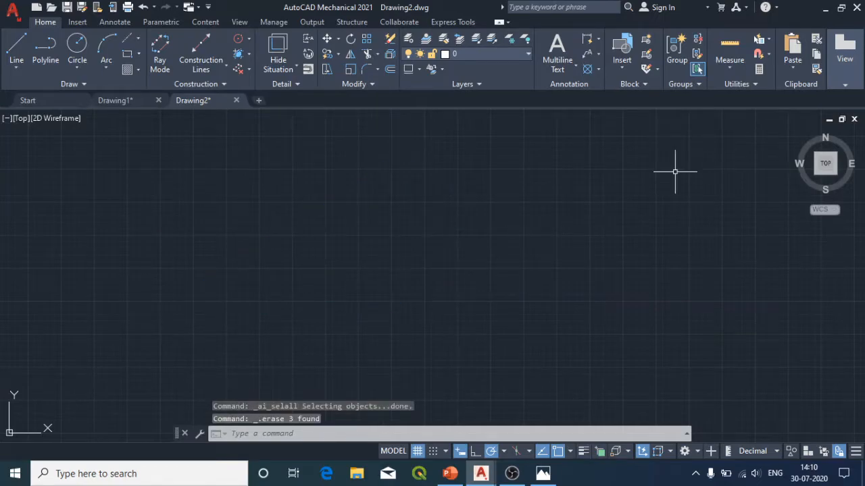
Step: Start a line in the empty drawing and switch Dynamic Input off and back on several times while it is in progress
{"action": "left_click", "coordinate": [19, 48]}
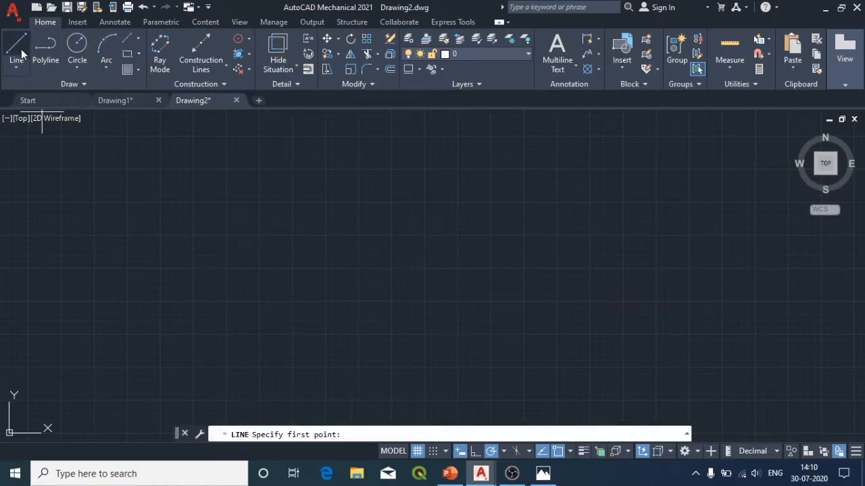
{"action": "left_click", "coordinate": [134, 251]}
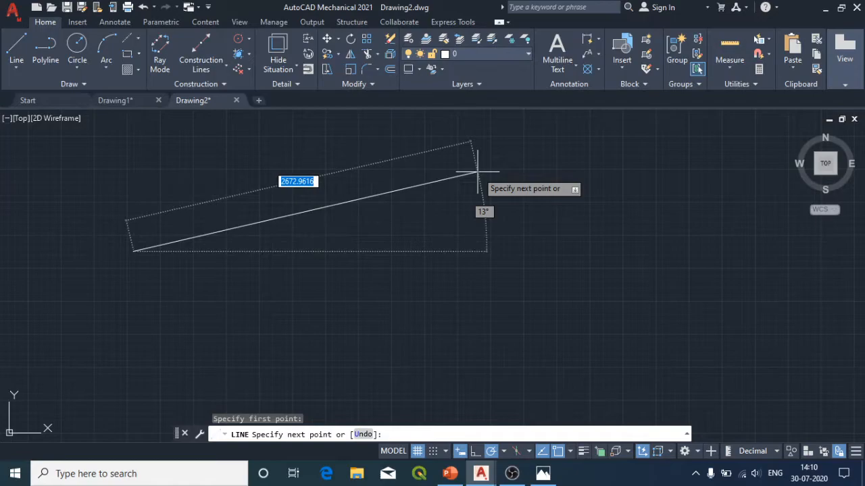
{"action": "left_click", "coordinate": [463, 457]}
{"action": "left_click", "coordinate": [464, 457]}
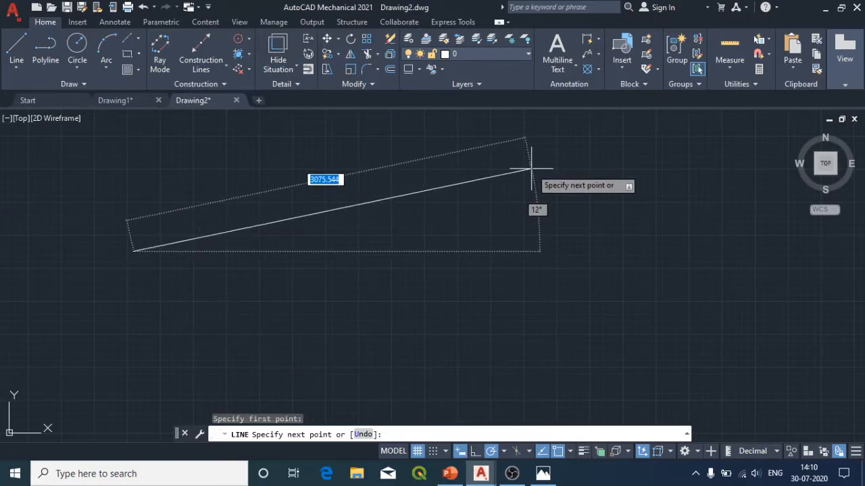
{"action": "key", "text": "F12"}
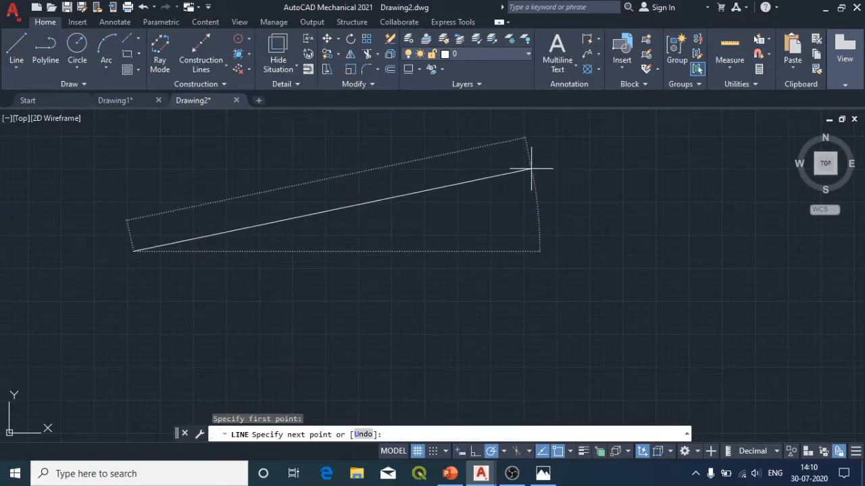
{"action": "key", "text": "F12"}
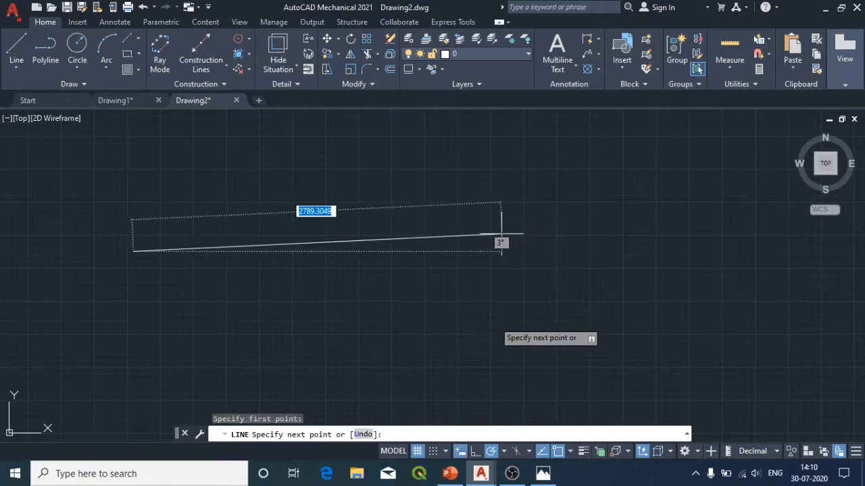
{"action": "left_click", "coordinate": [461, 452]}
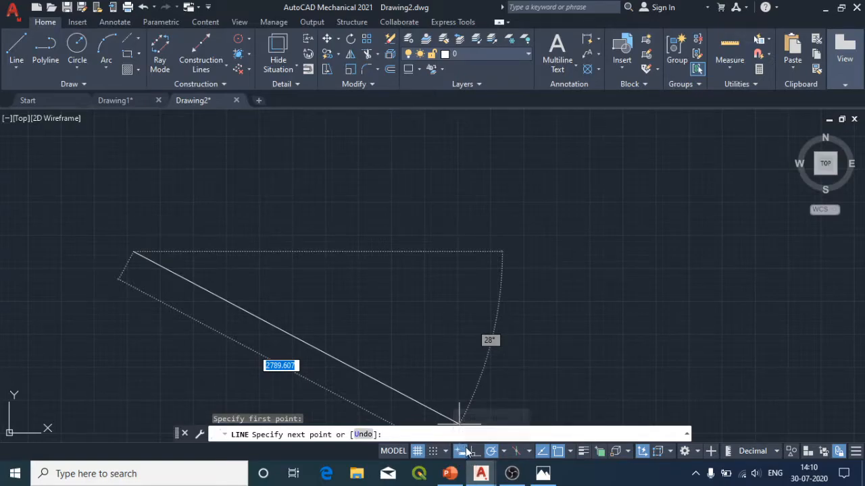
{"action": "left_click", "coordinate": [458, 451]}
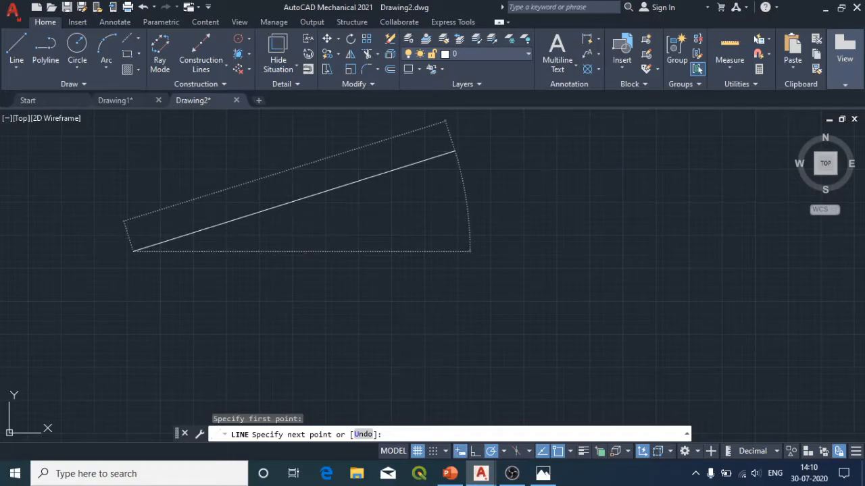
{"action": "key", "text": "F12"}
{"action": "key", "text": "F12"}
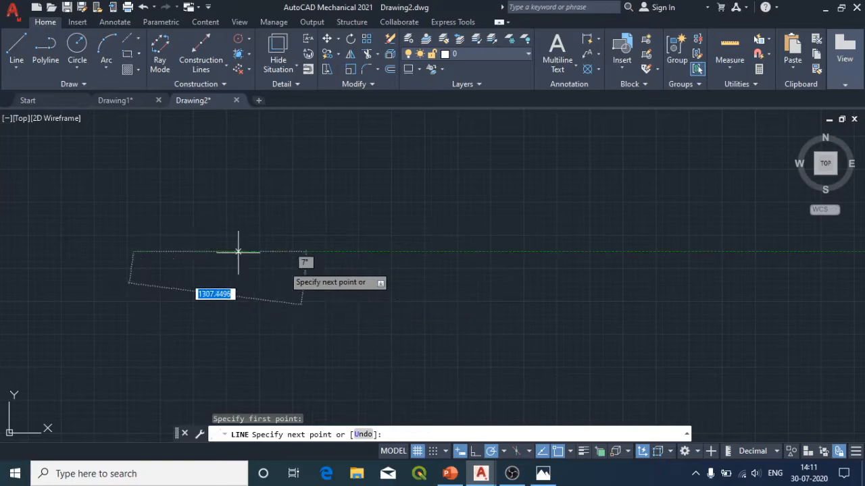
Step: Continue the line into an open, self-crossing chain of segments, including one about 1093 units long at 67° downward, and finish with nothing selected
{"action": "left_click", "coordinate": [456, 193]}
{"action": "left_click", "coordinate": [601, 166]}
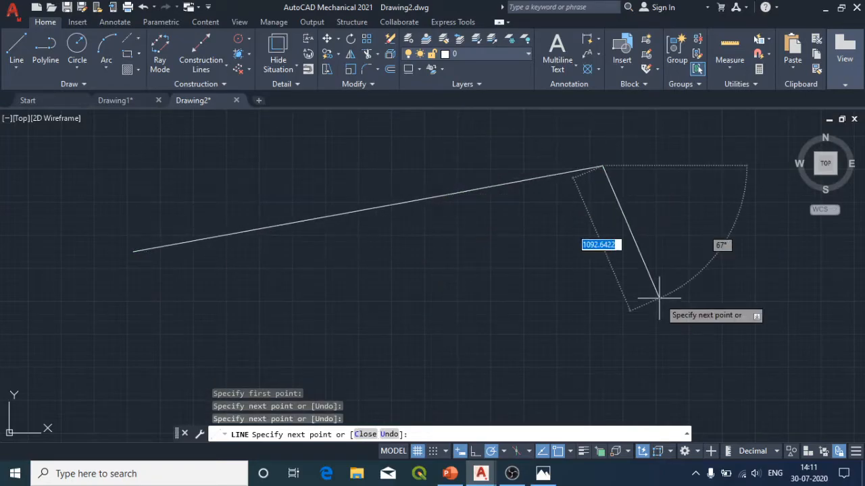
{"action": "left_click", "coordinate": [656, 298]}
{"action": "left_click", "coordinate": [233, 312]}
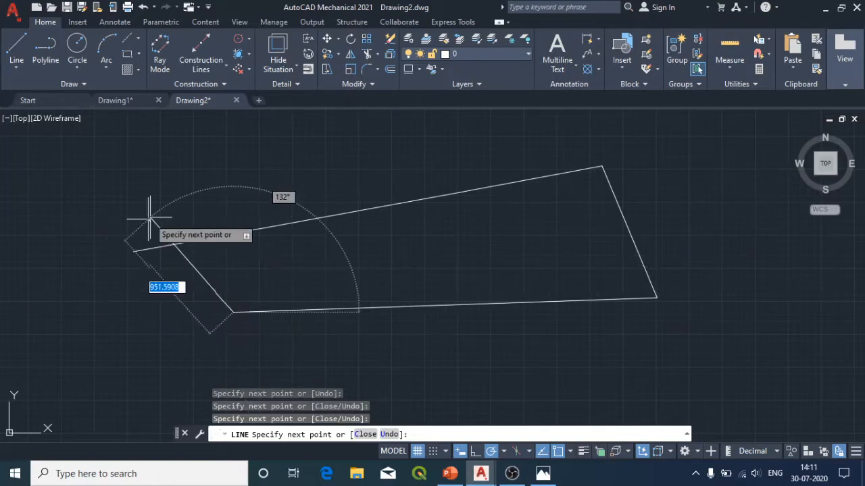
{"action": "left_click", "coordinate": [167, 198]}
{"action": "left_click", "coordinate": [468, 154]}
{"action": "left_click", "coordinate": [480, 227]}
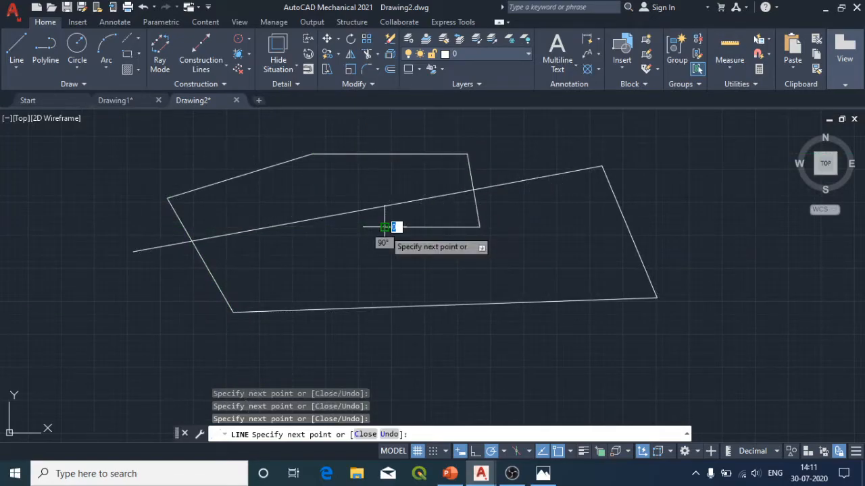
{"action": "key", "text": "ctrl+a"}
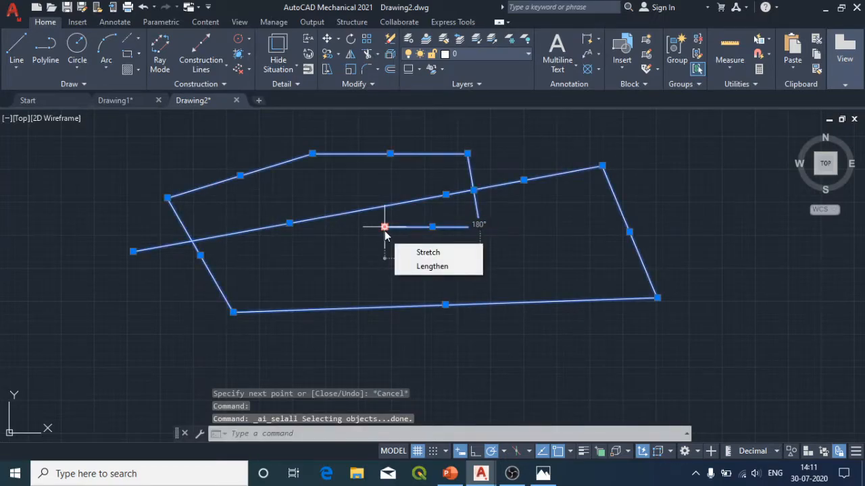
{"action": "key", "text": "Escape"}
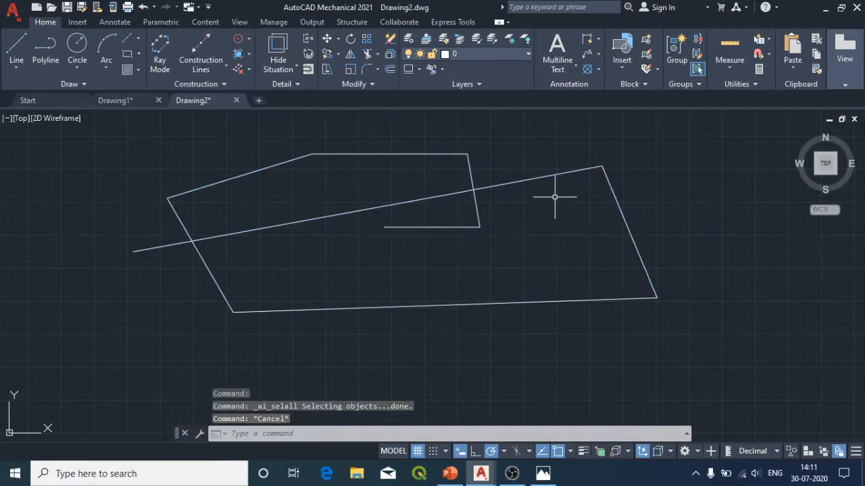
Step: Turn on Ortho mode and draw a rectangular outline with a top side about 3088 units long, ending back at its starting point
{"action": "left_click", "coordinate": [476, 452]}
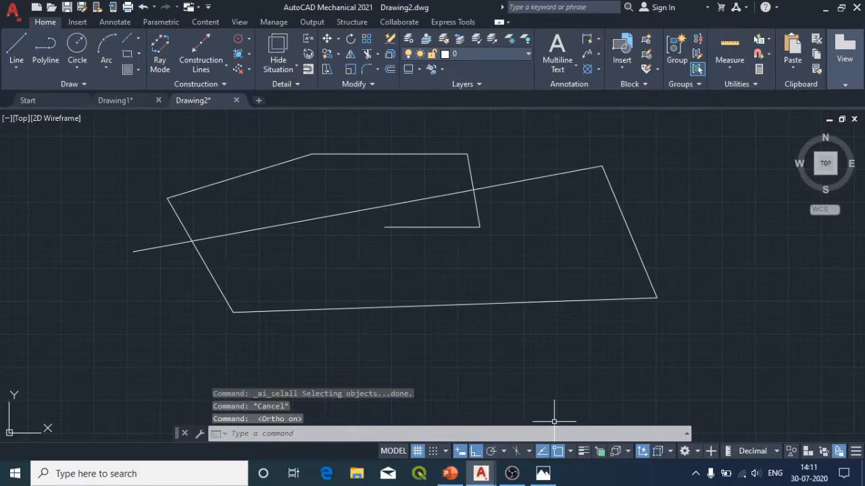
{"action": "left_click", "coordinate": [16, 47]}
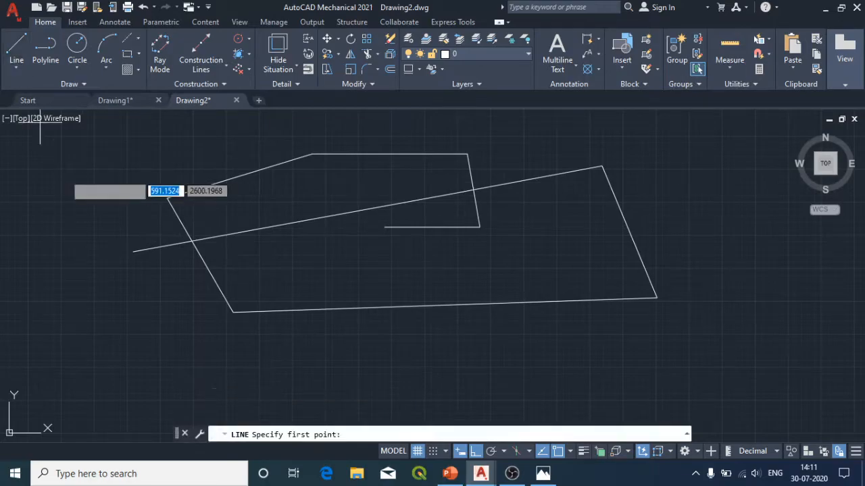
{"action": "left_click", "coordinate": [89, 316]}
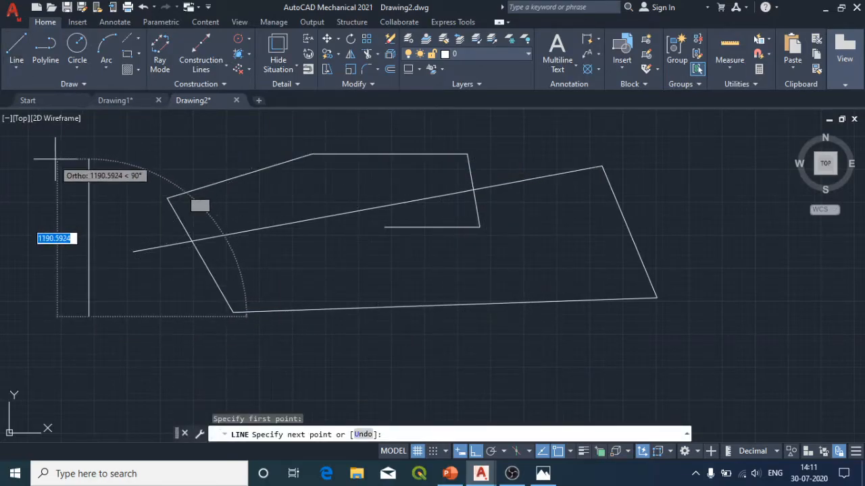
{"action": "left_click", "coordinate": [92, 150]}
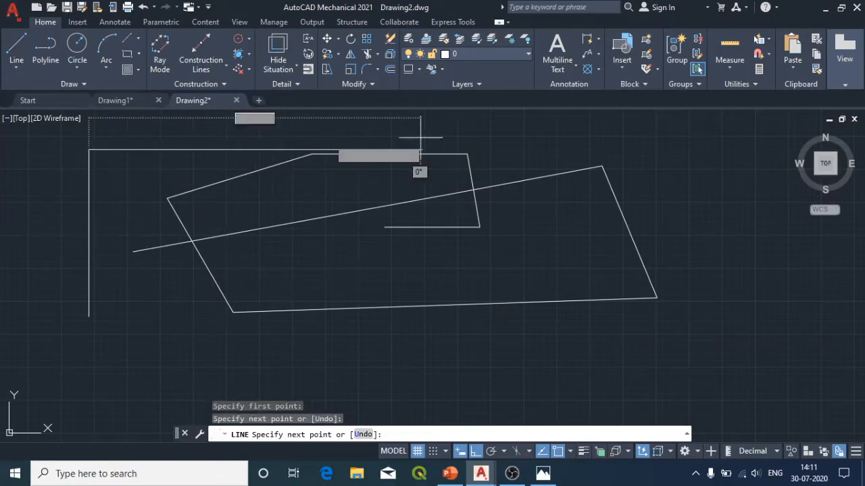
{"action": "left_click", "coordinate": [497, 154]}
{"action": "left_click", "coordinate": [499, 360]}
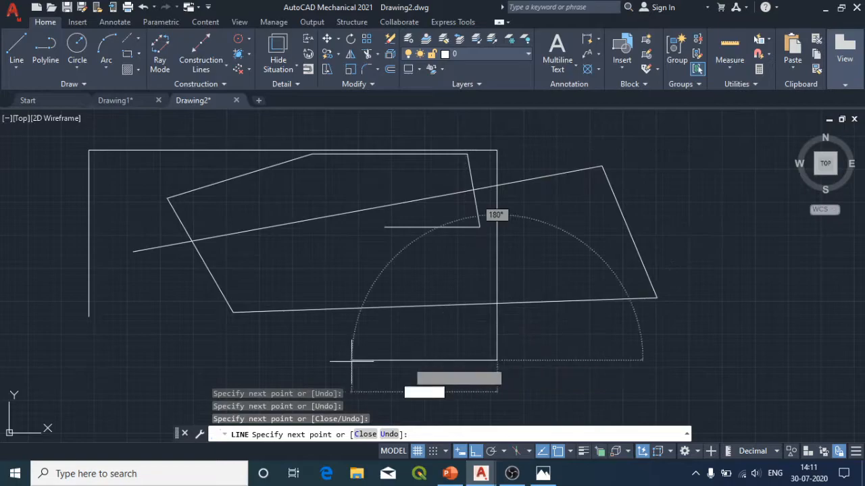
{"action": "left_click", "coordinate": [91, 358]}
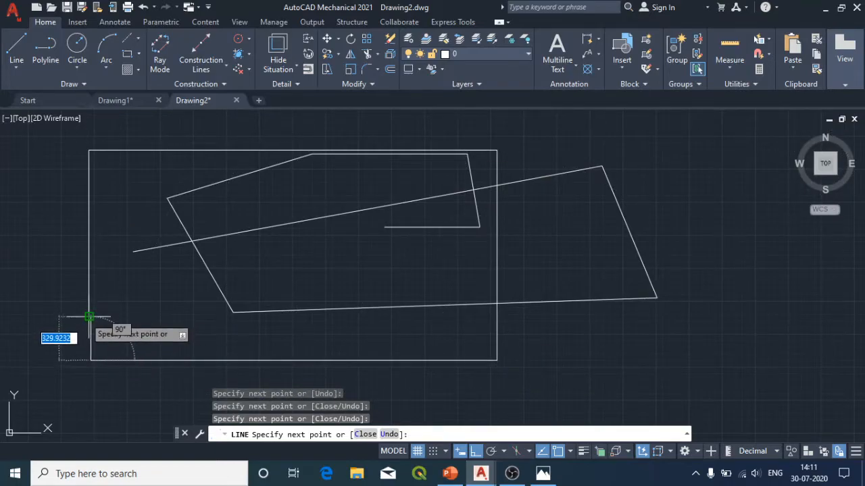
{"action": "left_click", "coordinate": [91, 316]}
Step: Extend the chain past the rectangle with alternating horizontal and vertical segments, the final horizontal one about 1297 units long, and end the line
{"action": "left_click", "coordinate": [759, 317]}
{"action": "left_click", "coordinate": [721, 198]}
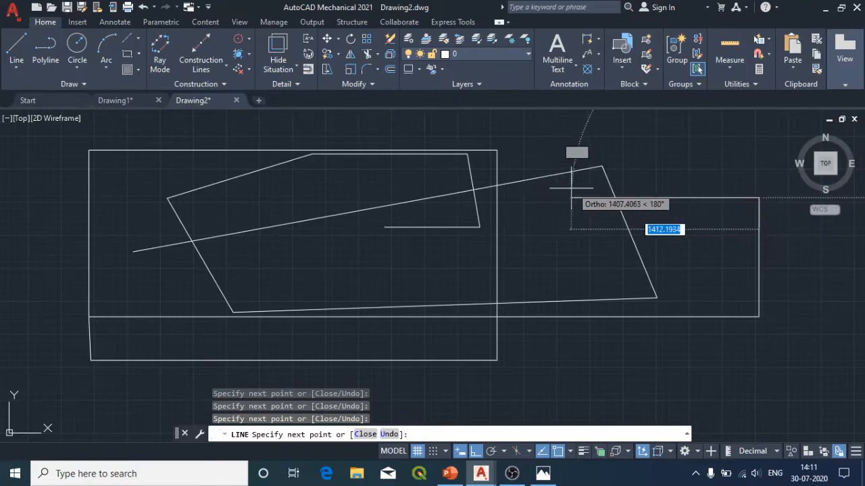
{"action": "left_click", "coordinate": [570, 197]}
{"action": "left_click", "coordinate": [570, 130]}
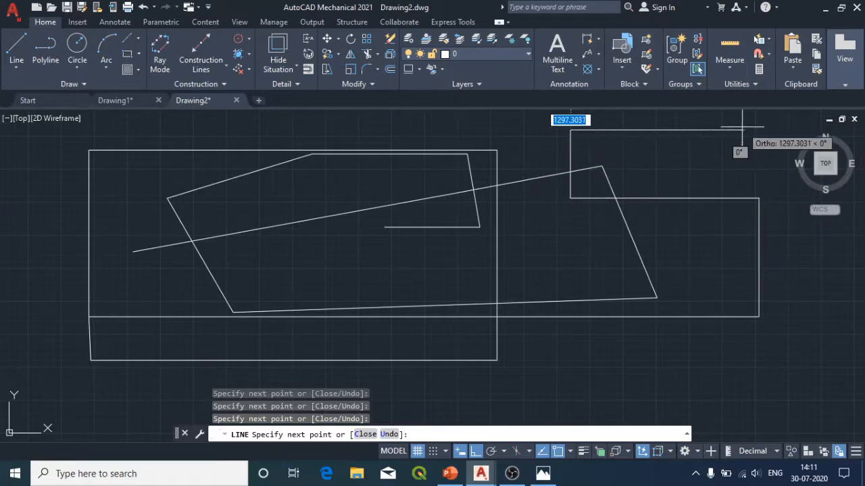
{"action": "left_click", "coordinate": [743, 130]}
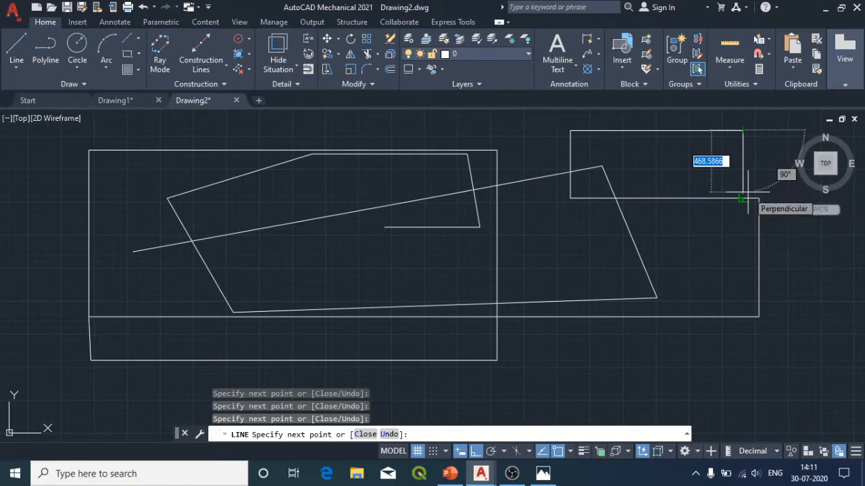
{"action": "key", "text": "Escape"}
Step: Select all the practice lines in the drawing and erase them
{"action": "key", "text": "ctrl+a"}
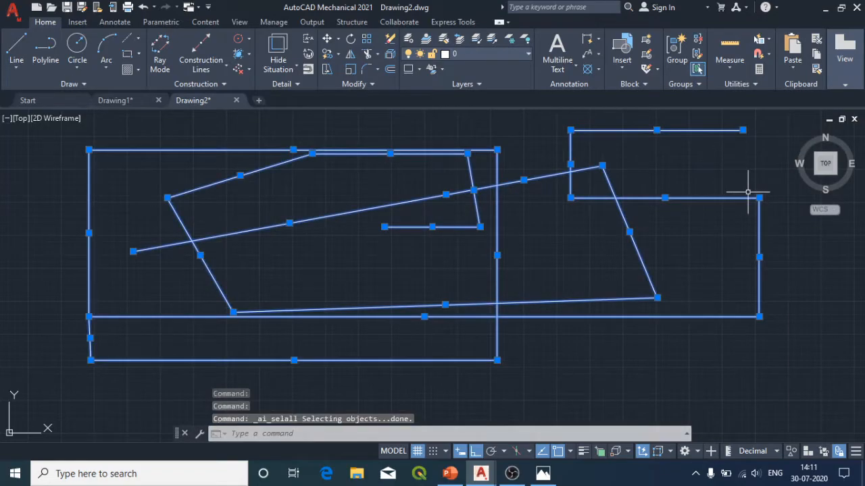
{"action": "key", "text": "Delete"}
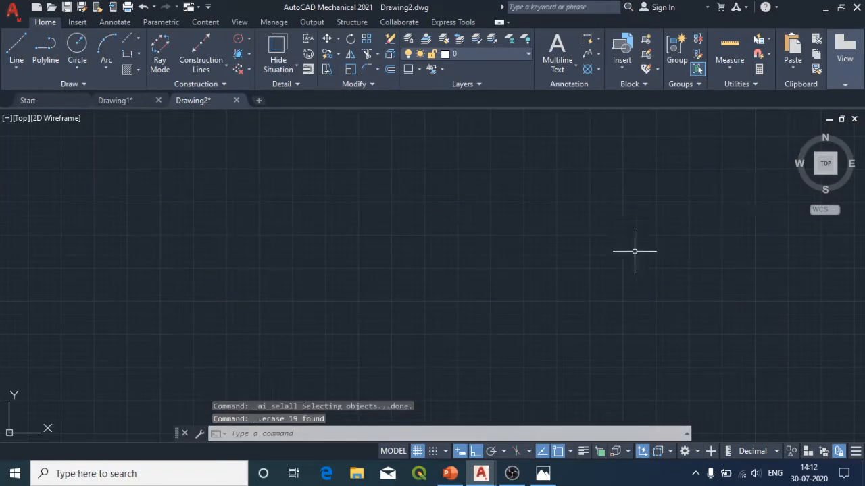
Step: Turn on Polar Tracking with the 30, 60, 90, 120 angle increments during a trial line, and cancel that line
{"action": "left_click", "coordinate": [503, 452]}
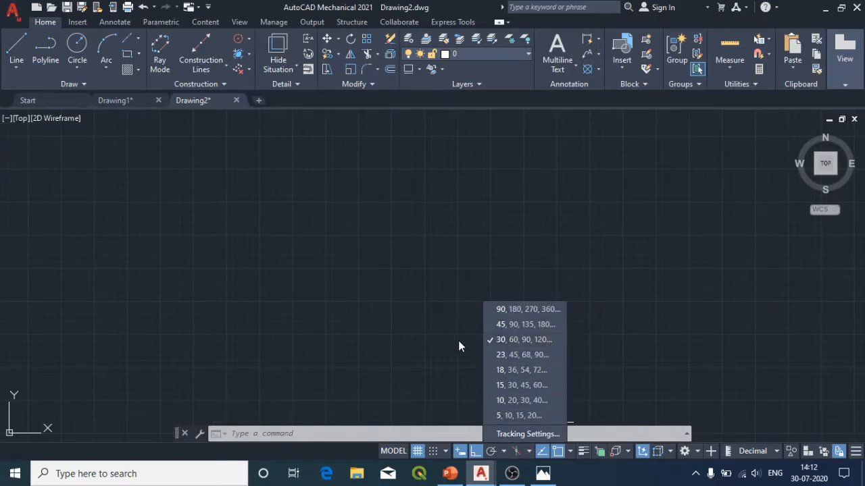
{"action": "left_click", "coordinate": [19, 52]}
{"action": "left_click", "coordinate": [19, 52]}
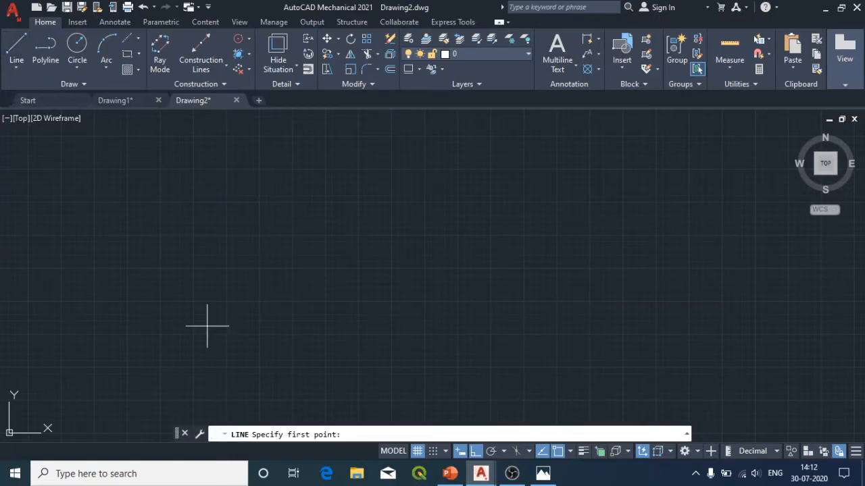
{"action": "left_click", "coordinate": [176, 316]}
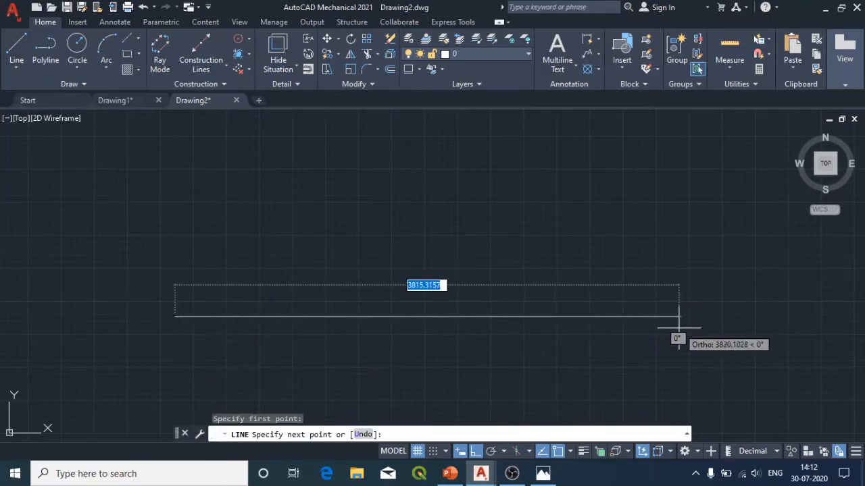
{"action": "left_click", "coordinate": [491, 452]}
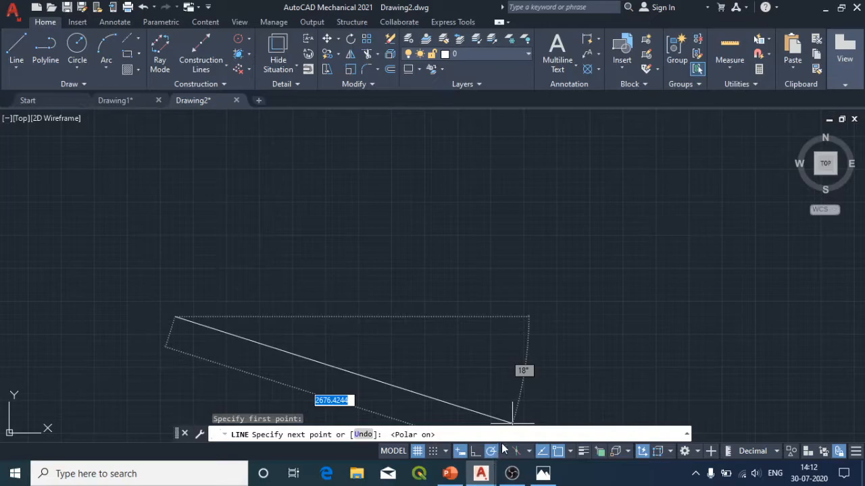
{"action": "left_click", "coordinate": [504, 451]}
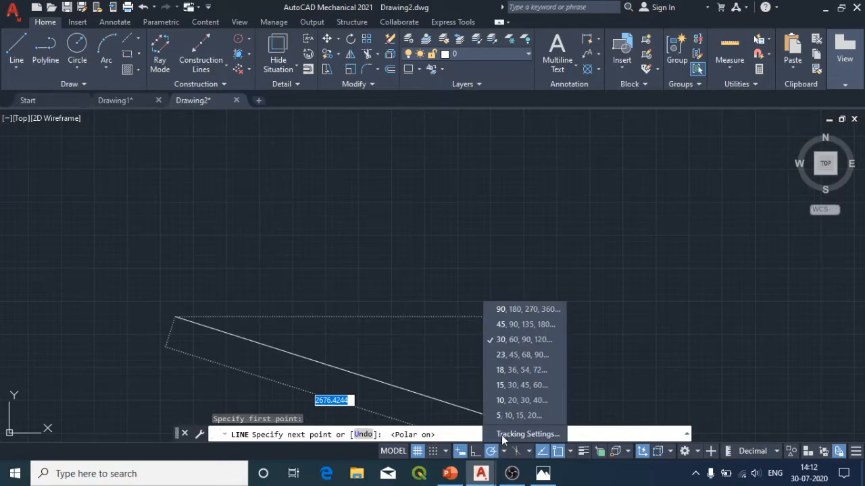
{"action": "left_click", "coordinate": [514, 343]}
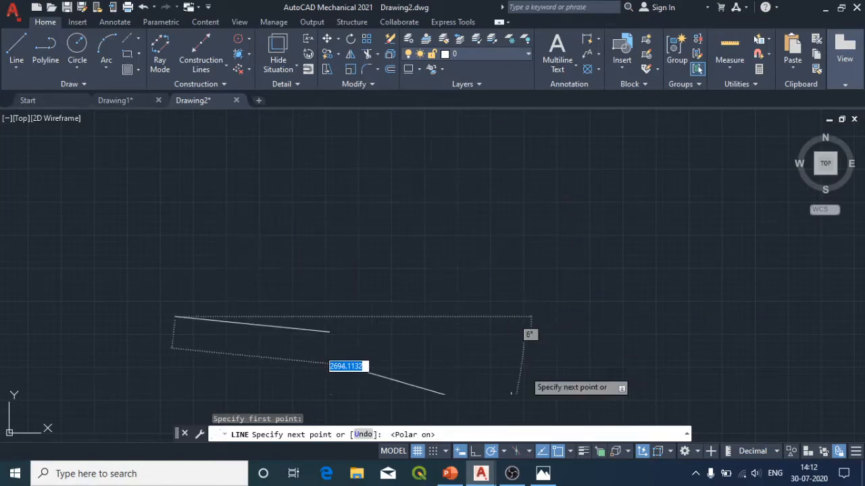
{"action": "left_click", "coordinate": [503, 451]}
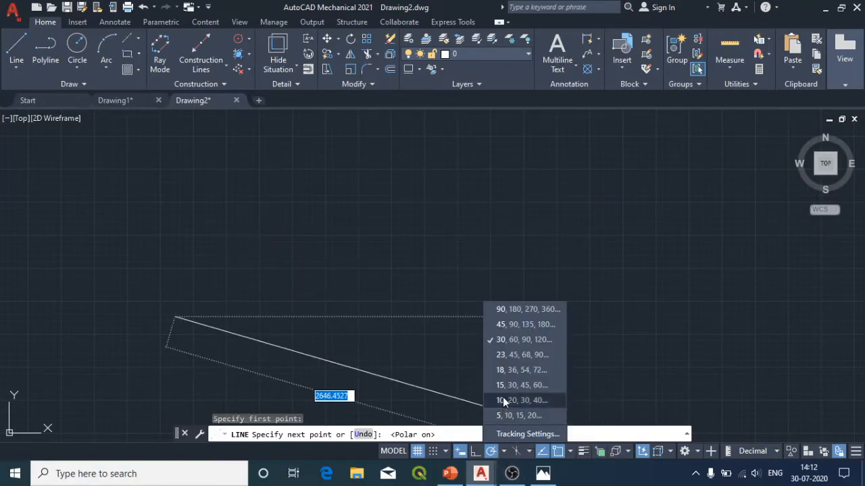
{"action": "left_click", "coordinate": [503, 341]}
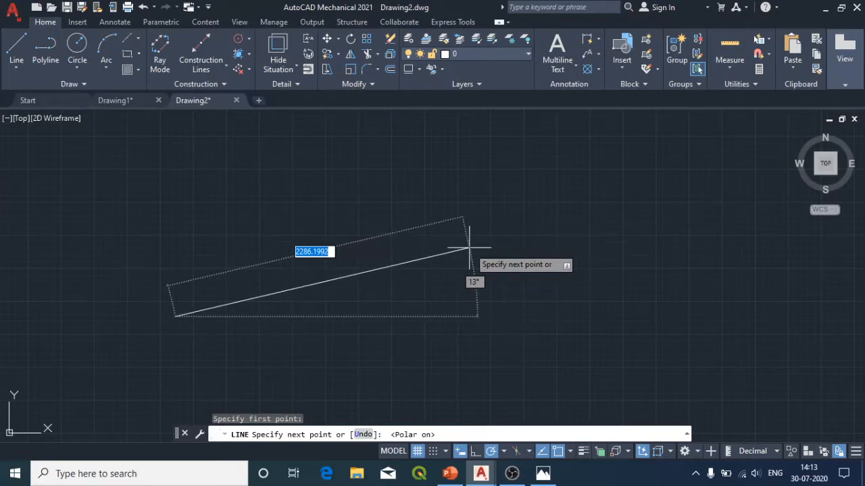
{"action": "key", "text": "Escape"}
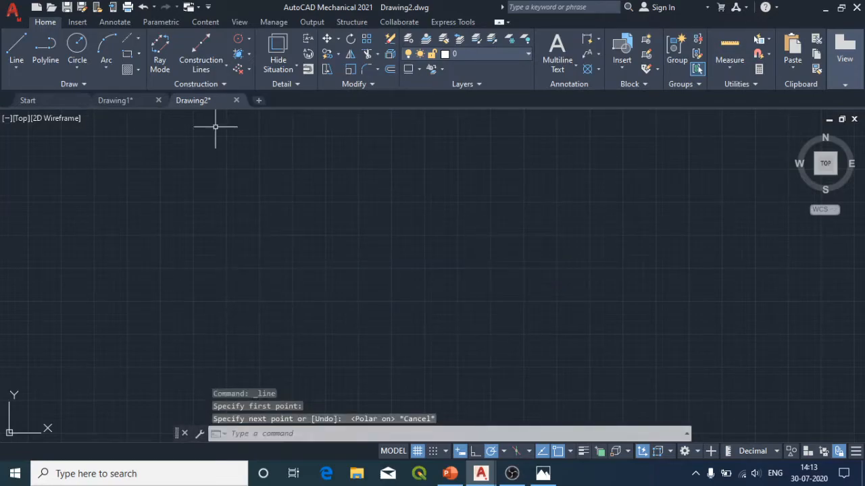
Step: Draw a single diagonal line 1000 units long at 45 degrees in the left half of the drawing and end the command
{"action": "left_click", "coordinate": [16, 52]}
{"action": "left_click", "coordinate": [173, 277]}
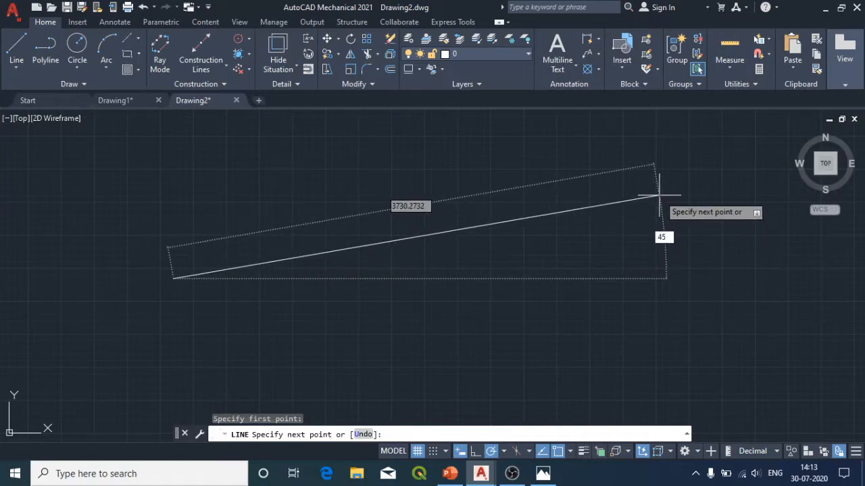
{"action": "key", "text": "Tab"}
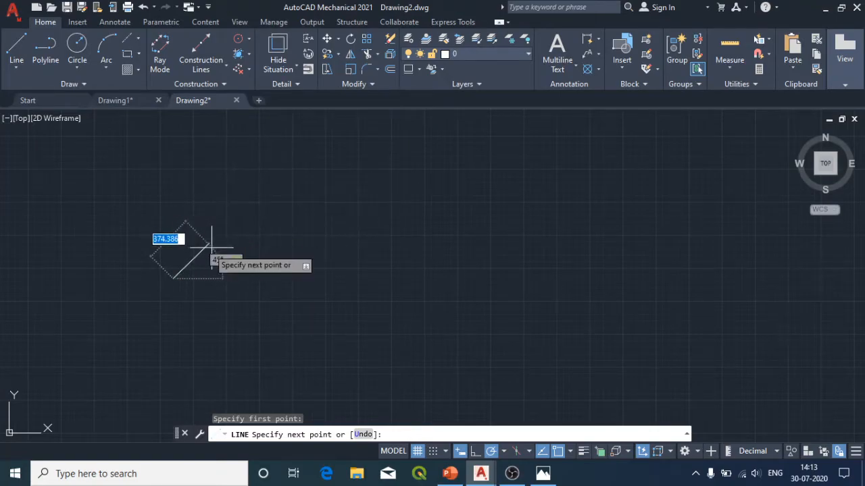
{"action": "type", "text": "100"}
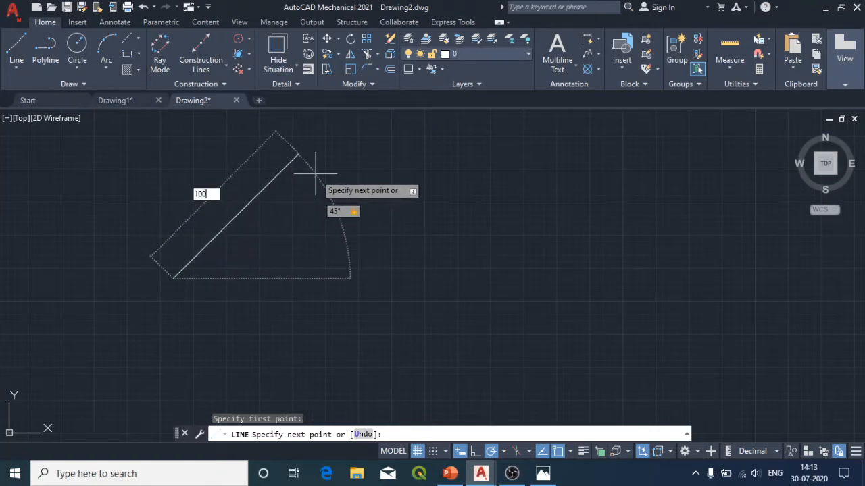
{"action": "type", "text": "0"}
{"action": "key", "text": "Return"}
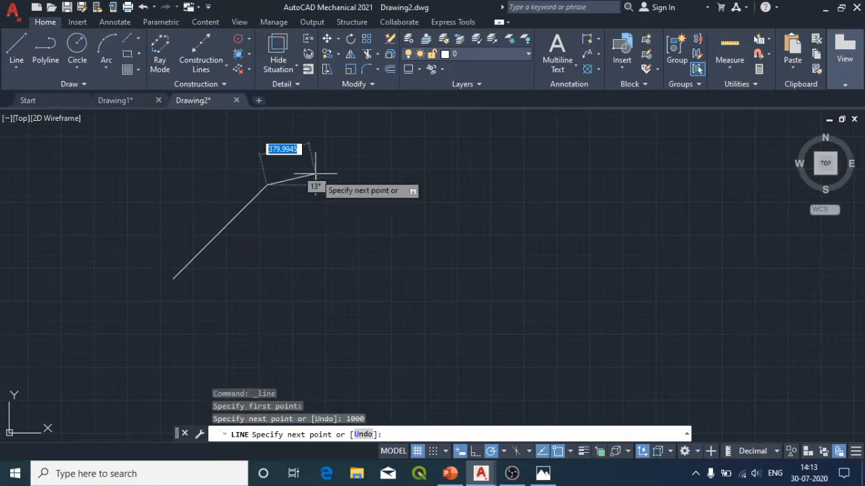
{"action": "key", "text": "Escape"}
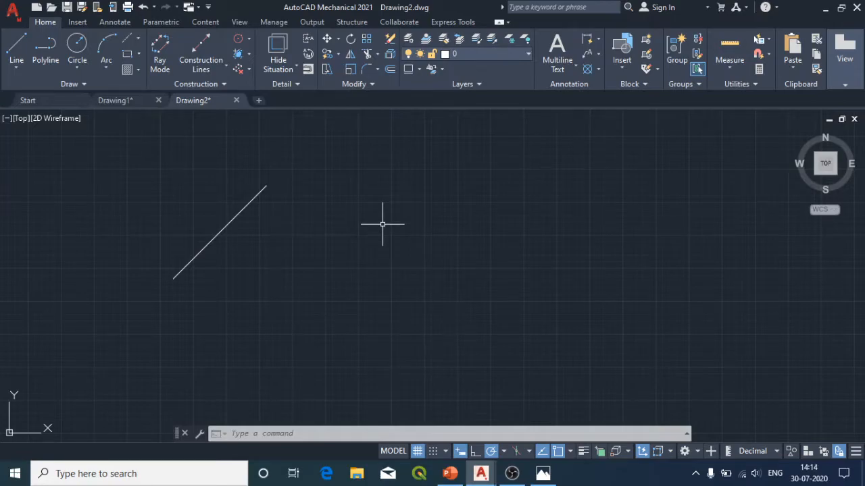
{"action": "key", "text": "Escape"}
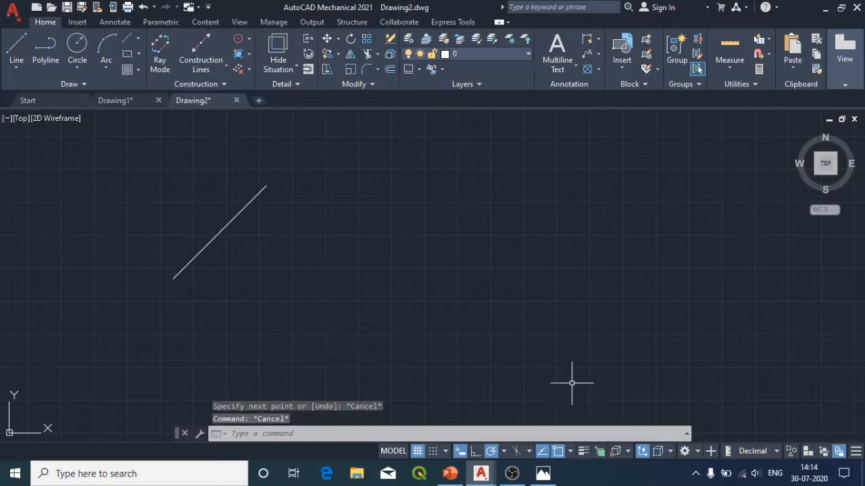
Step: Turn Object Snap off, try the Line start point near the diagonal line's end without it, and turn Object Snap on again
{"action": "left_click", "coordinate": [557, 454]}
{"action": "left_click", "coordinate": [559, 452]}
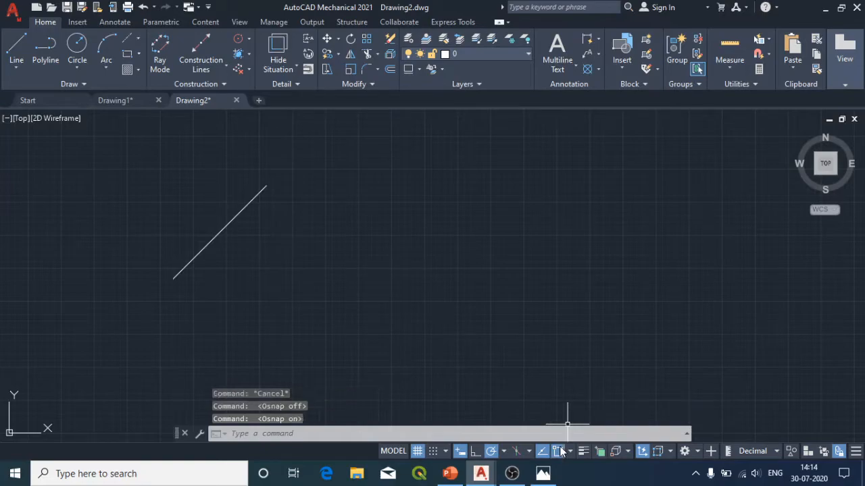
{"action": "left_click", "coordinate": [572, 453]}
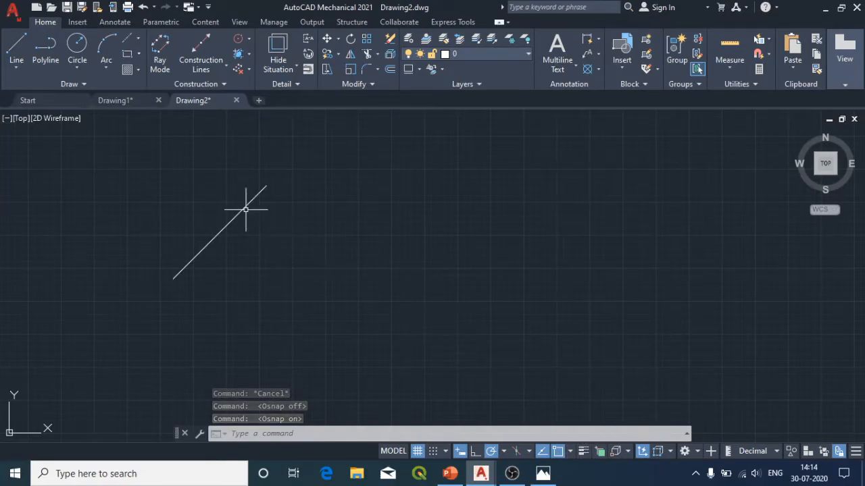
{"action": "left_click", "coordinate": [558, 452]}
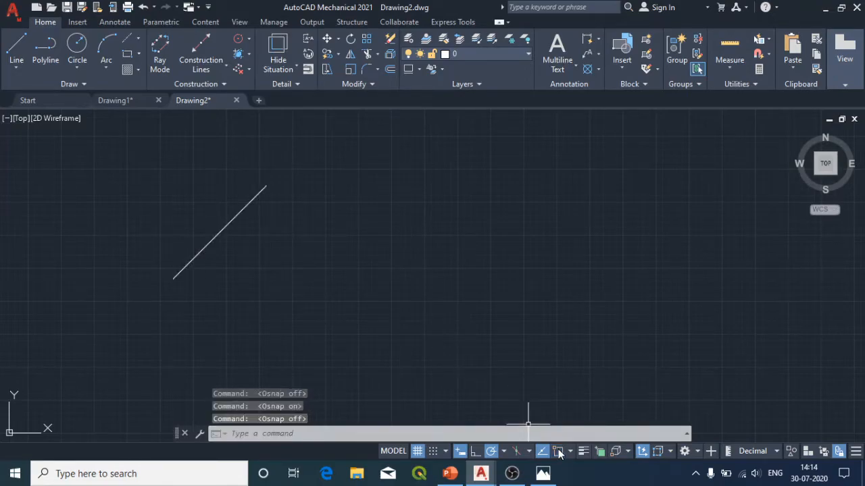
{"action": "left_click", "coordinate": [16, 46]}
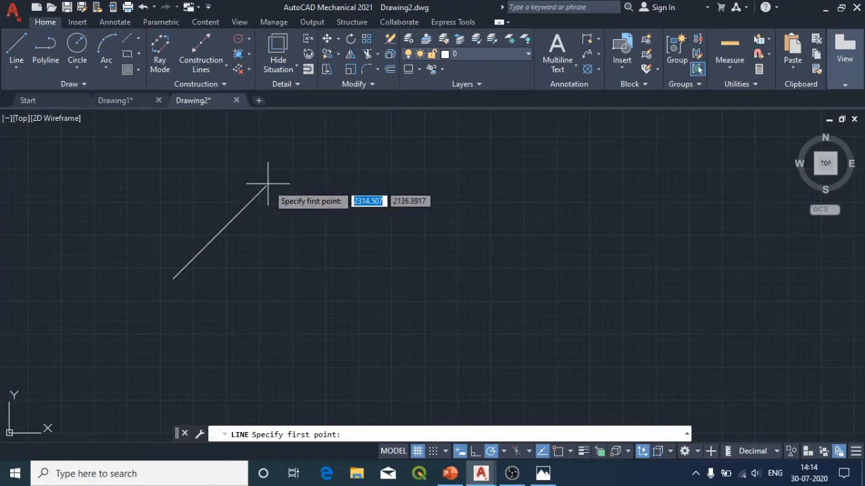
{"action": "left_click", "coordinate": [23, 59]}
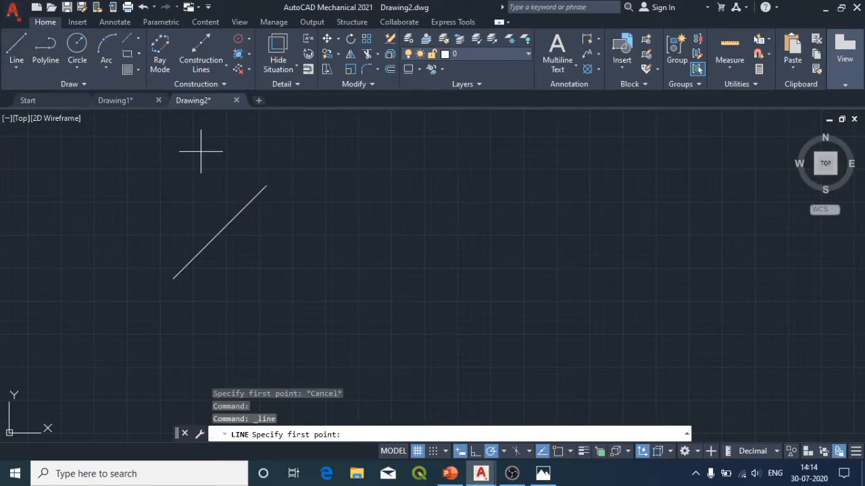
{"action": "left_click", "coordinate": [558, 451]}
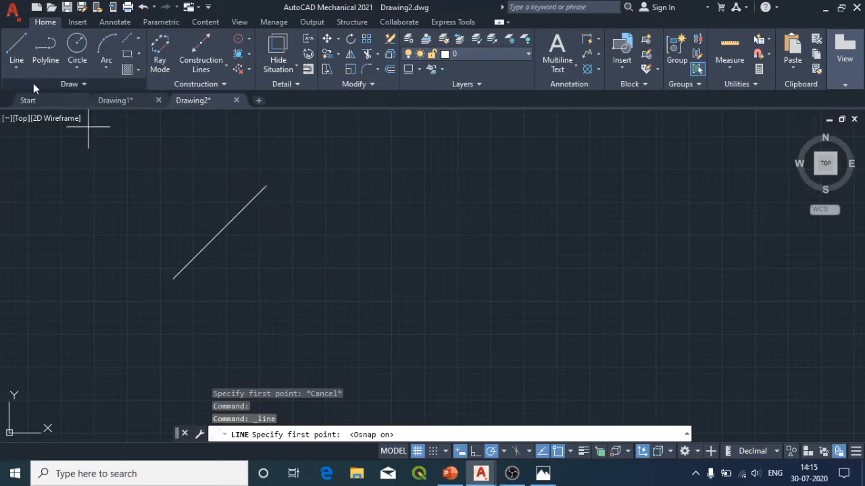
Step: Draw a circle with a radius of 25 in the empty area to the right of the diagonal line
{"action": "left_click", "coordinate": [77, 54]}
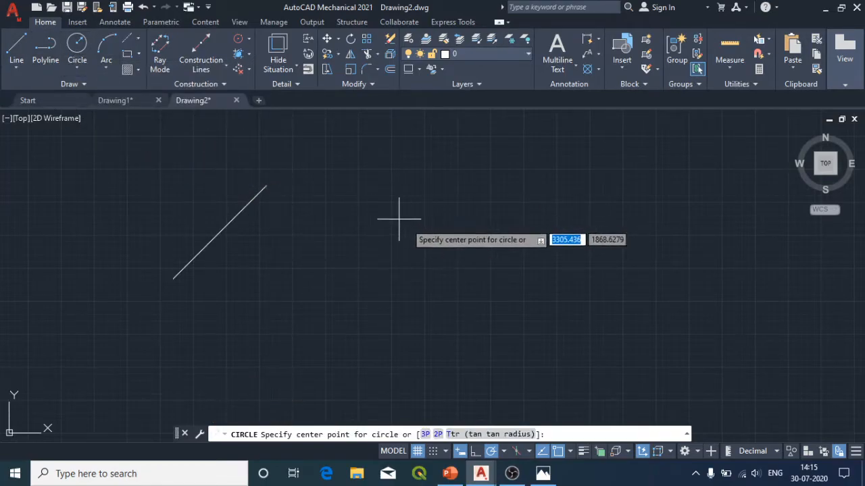
{"action": "left_click", "coordinate": [441, 237]}
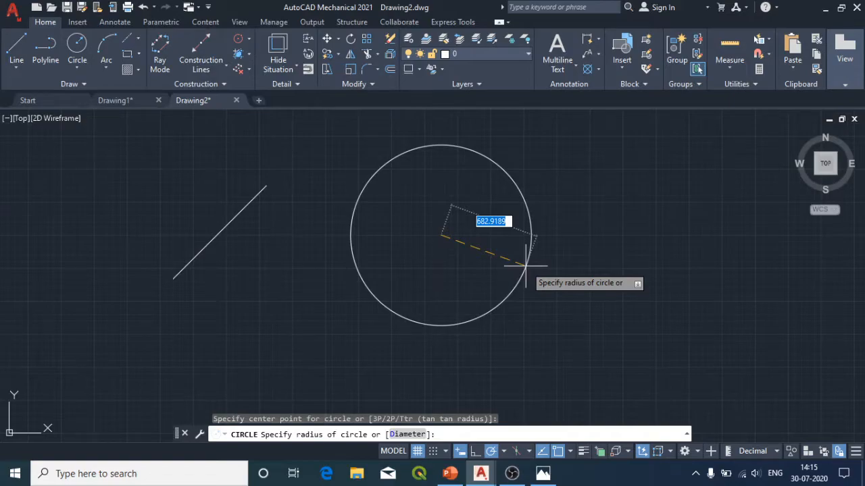
{"action": "type", "text": "25"}
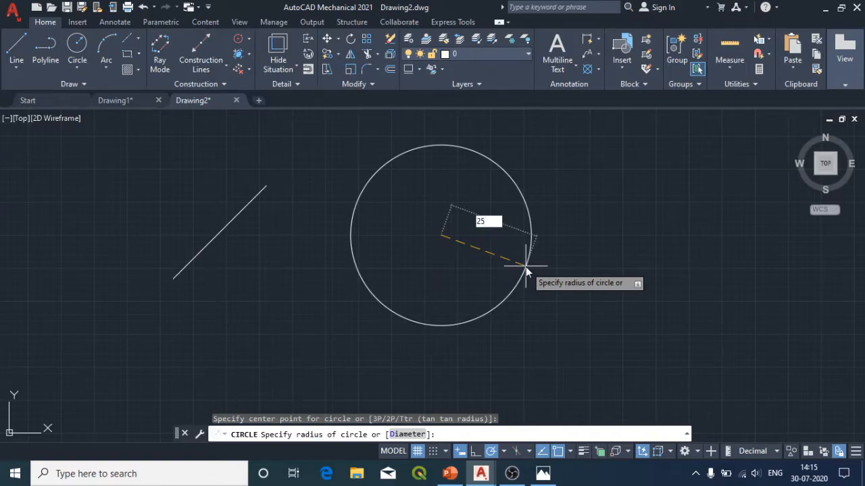
{"action": "key", "text": "Return"}
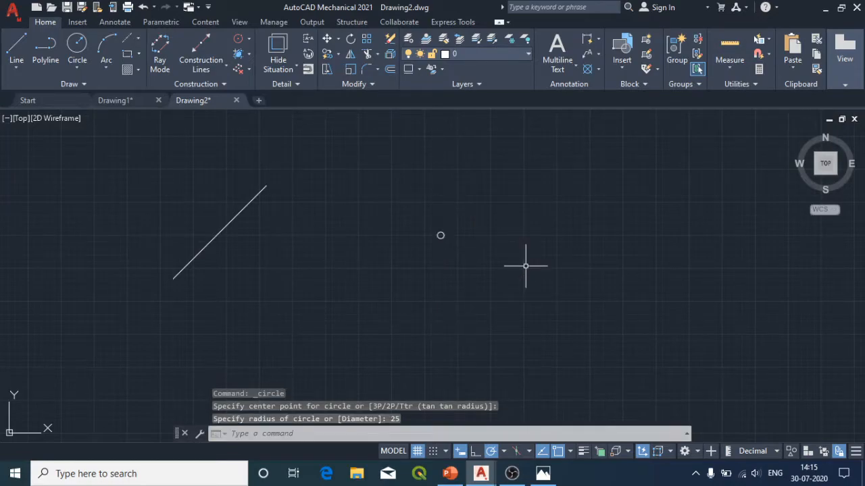
{"action": "scroll", "coordinate": [428, 225], "scroll_direction": "up", "scroll_amount": 6}
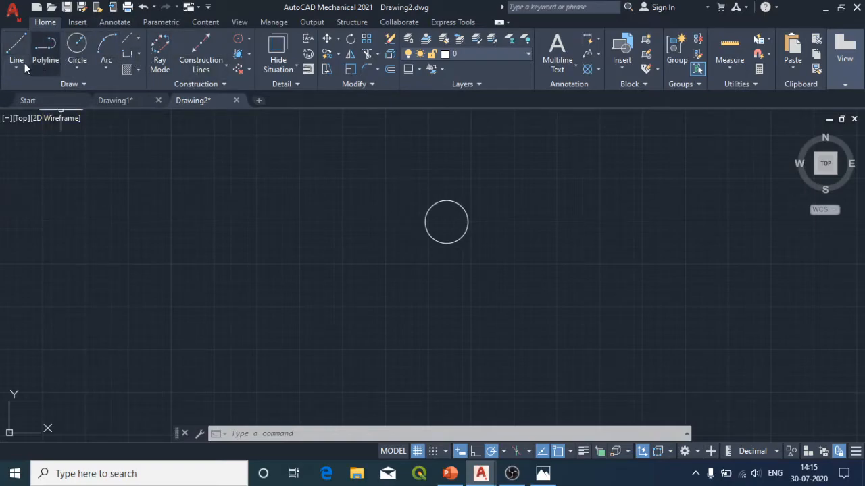
{"action": "left_click", "coordinate": [68, 85]}
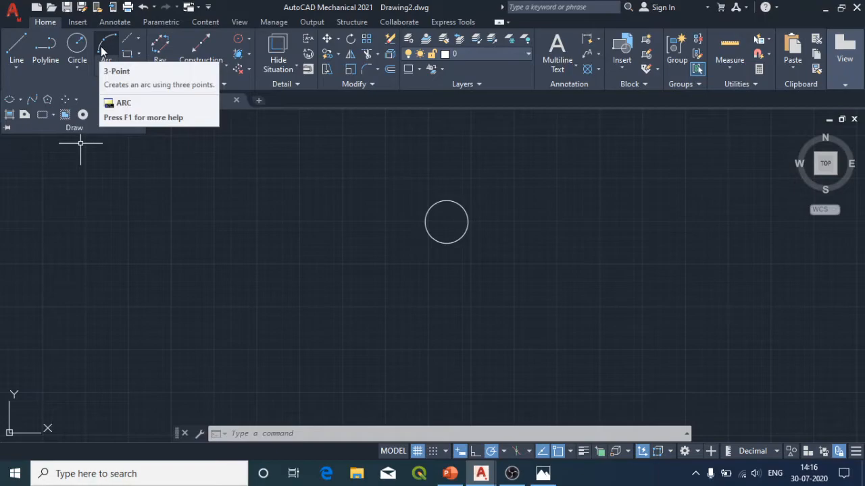
{"action": "left_click", "coordinate": [76, 67]}
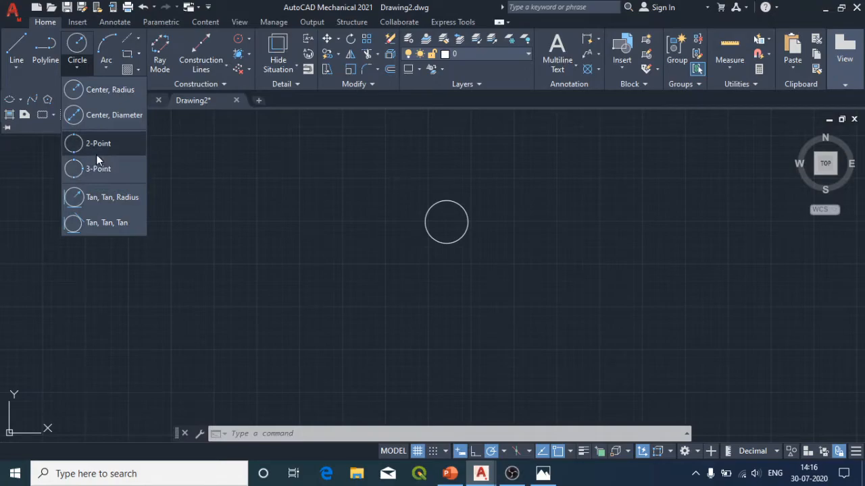
{"action": "left_click", "coordinate": [77, 69]}
{"action": "left_click", "coordinate": [16, 70]}
{"action": "left_click", "coordinate": [16, 71]}
{"action": "left_click", "coordinate": [264, 135]}
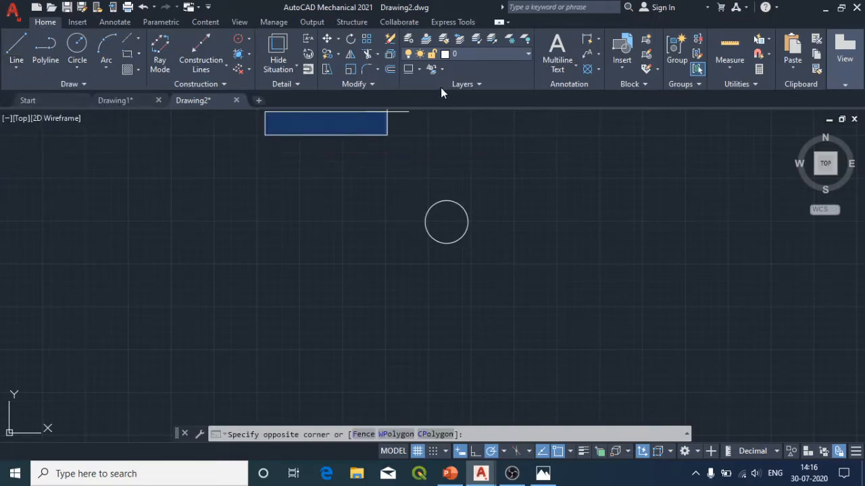
{"action": "left_click", "coordinate": [365, 146]}
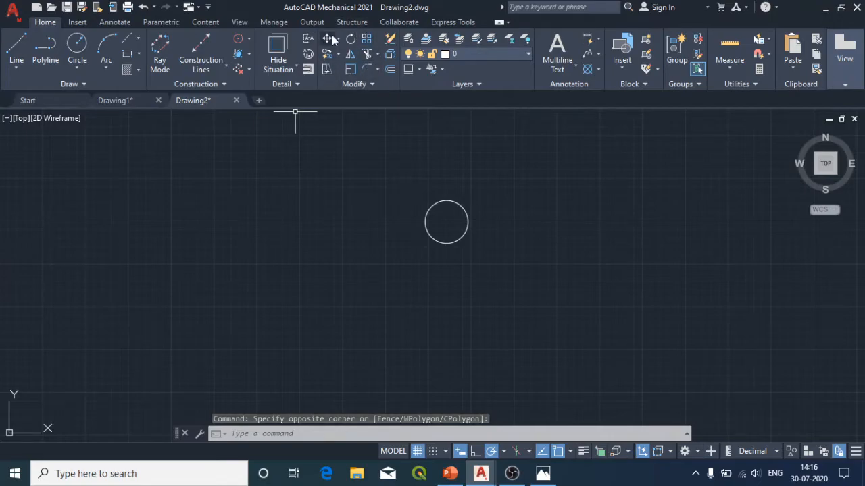
Step: Left of the circle, draw a horizontal line about 264 units long and continue it as an irregular five-sided outline closing at its right end
{"action": "left_click", "coordinate": [16, 45]}
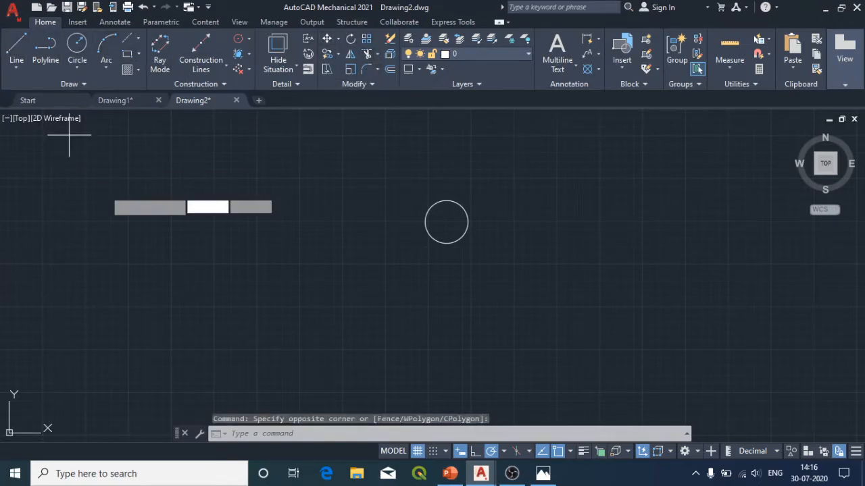
{"action": "left_click", "coordinate": [61, 243]}
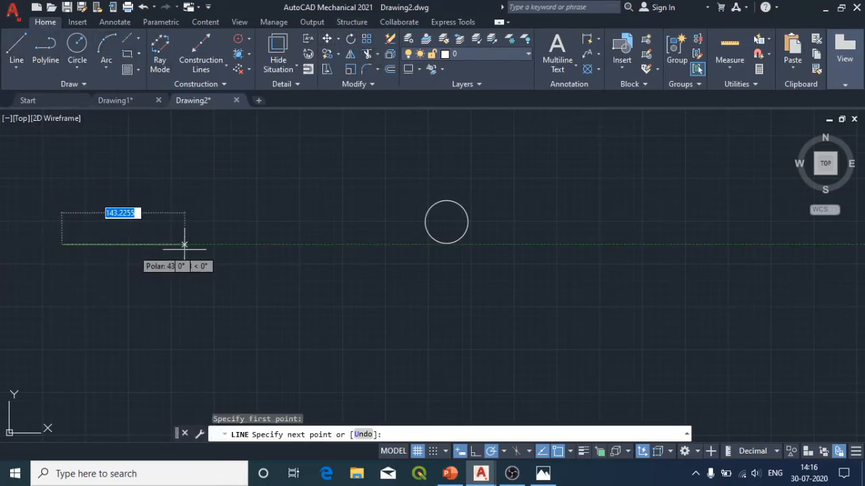
{"action": "left_click", "coordinate": [288, 244]}
{"action": "left_click", "coordinate": [256, 166]}
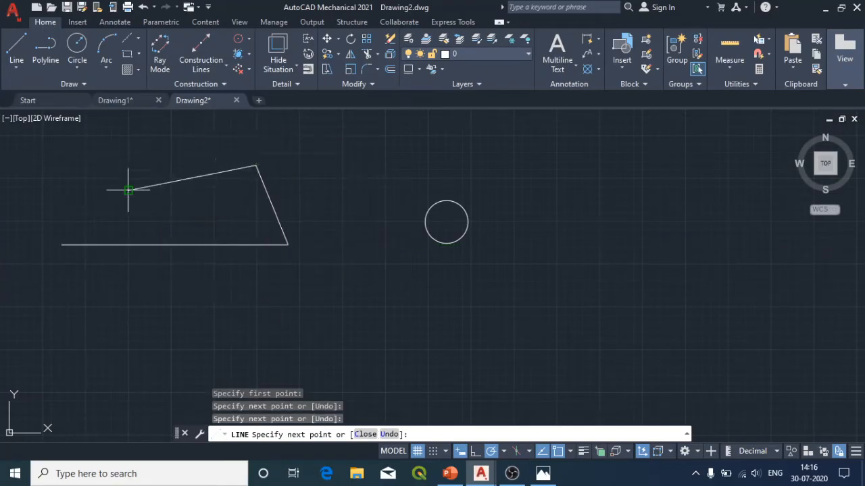
{"action": "left_click", "coordinate": [128, 190]}
{"action": "left_click", "coordinate": [128, 304]}
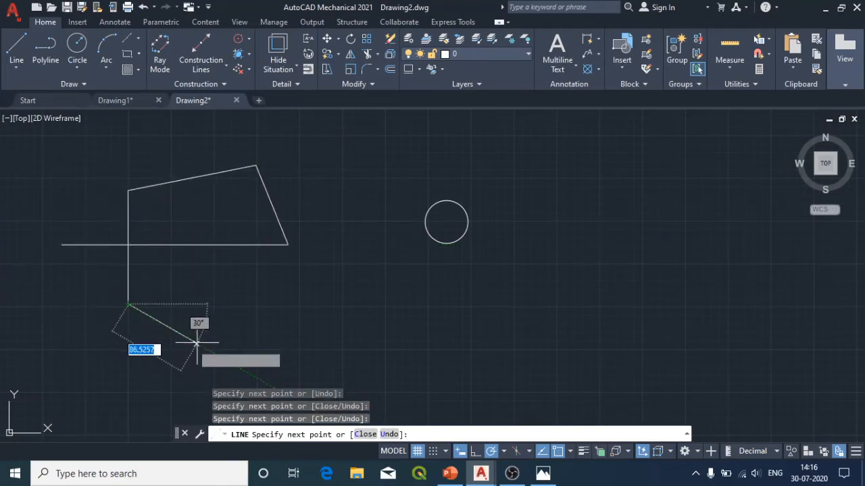
{"action": "left_click", "coordinate": [197, 343]}
{"action": "left_click", "coordinate": [288, 243]}
{"action": "key", "text": "Escape"}
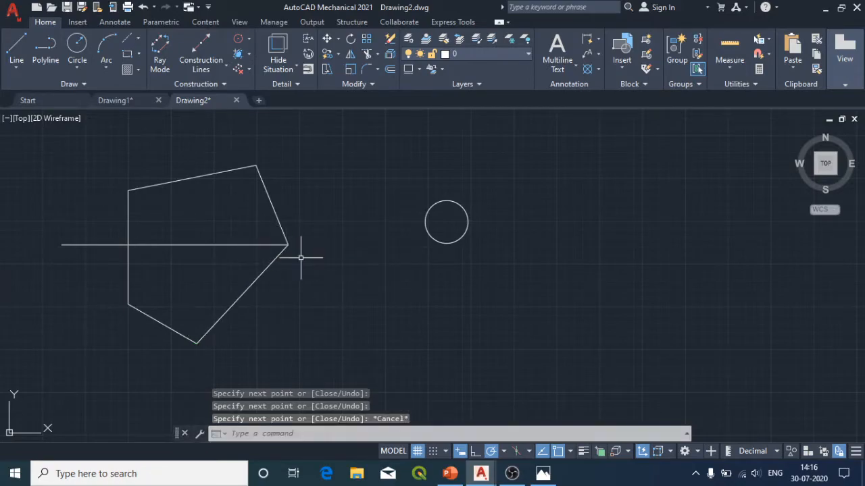
Step: Move the circle from its center about 235 units up and to the right at 20 degrees
{"action": "left_click", "coordinate": [327, 41]}
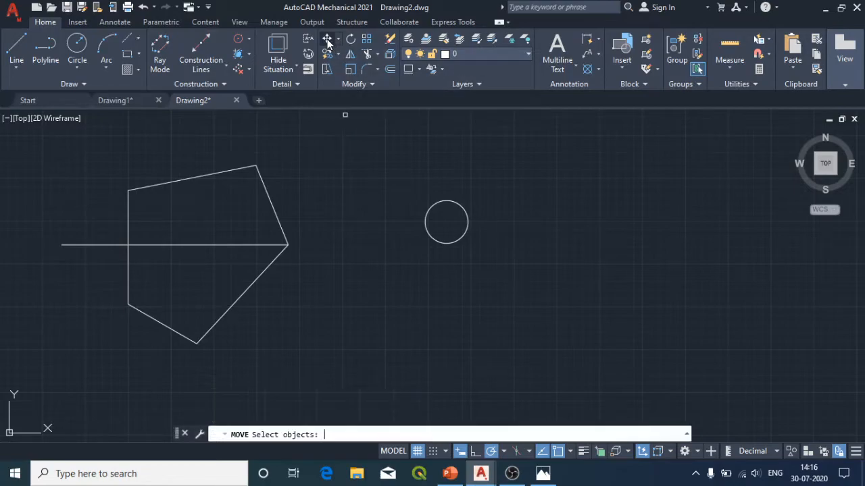
{"action": "left_click", "coordinate": [428, 217]}
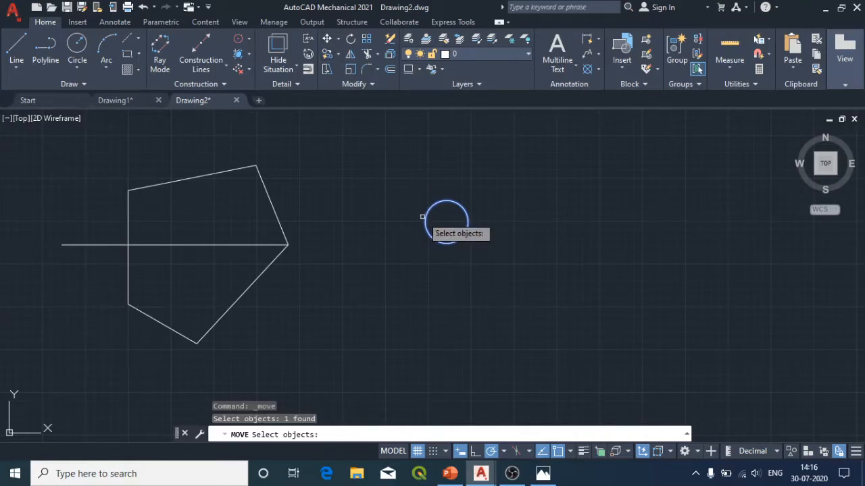
{"action": "key", "text": "Return"}
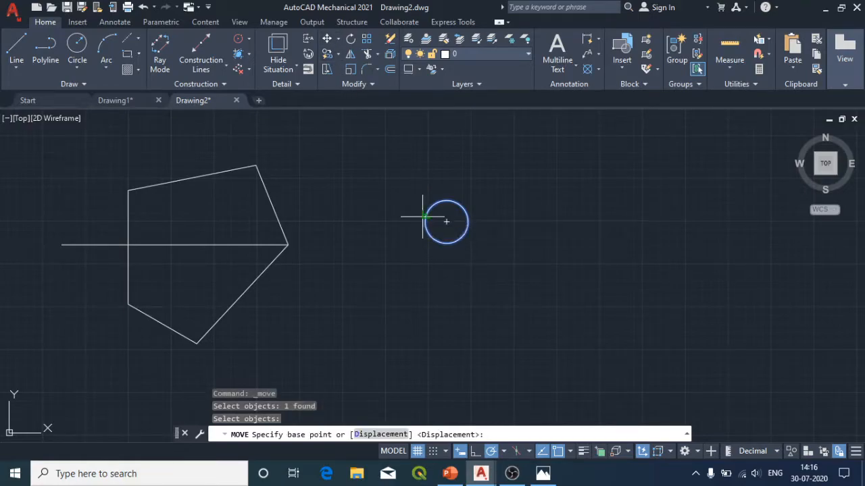
{"action": "left_click", "coordinate": [458, 212]}
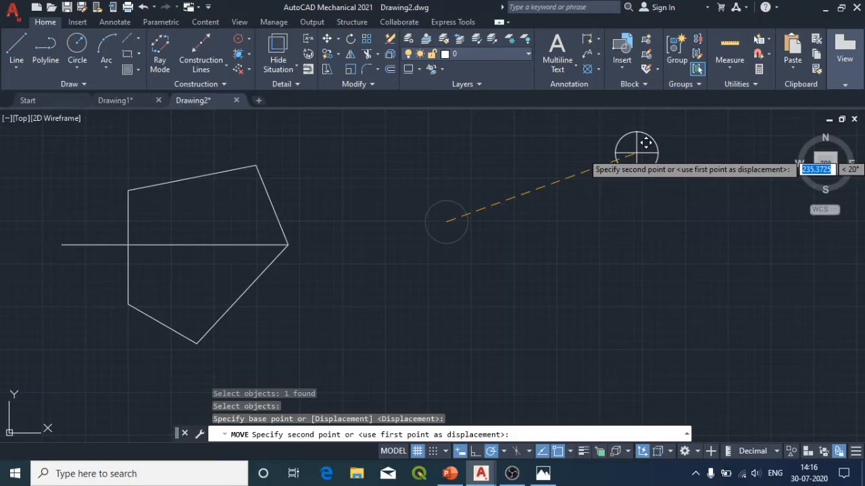
{"action": "left_click", "coordinate": [636, 153]}
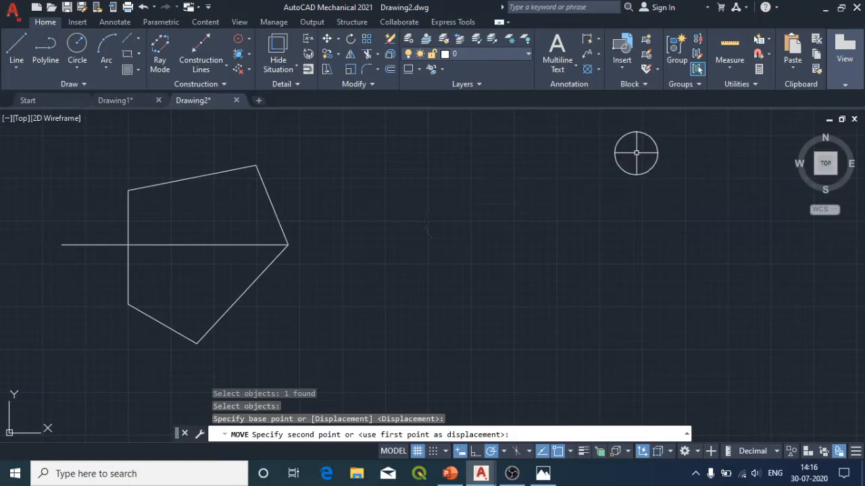
{"action": "left_click", "coordinate": [368, 53]}
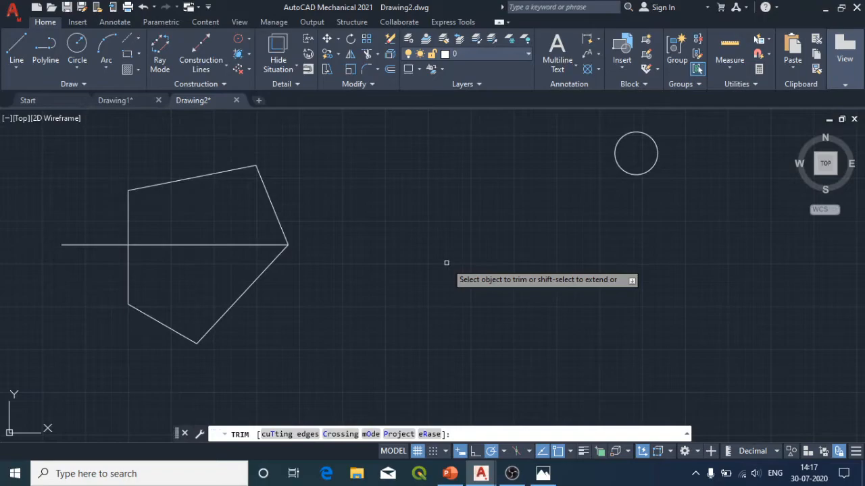
{"action": "left_click", "coordinate": [695, 476]}
{"action": "left_click", "coordinate": [527, 343]}
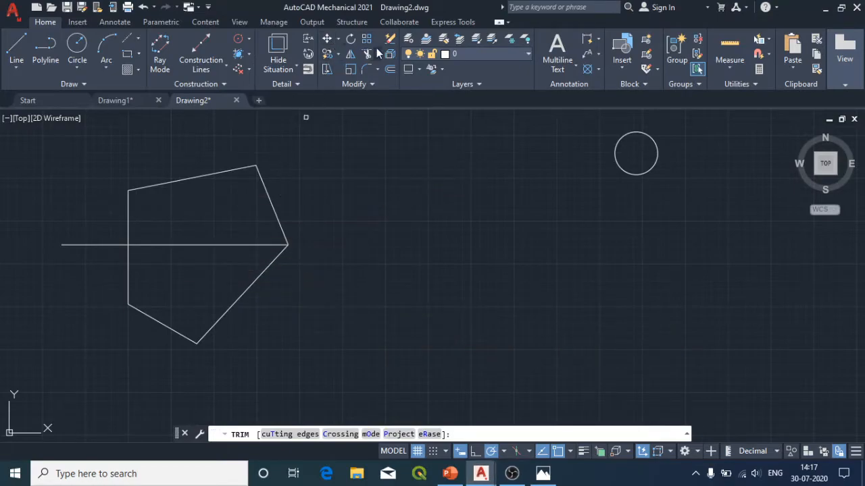
{"action": "type", "text": "trio"}
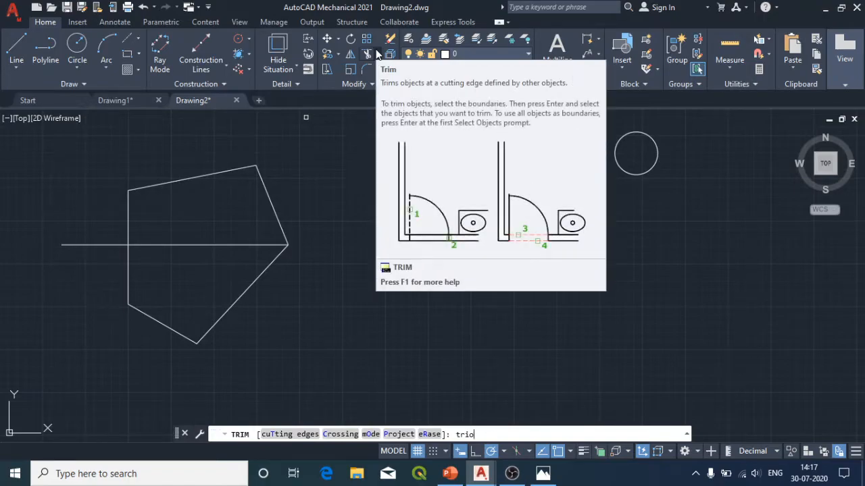
{"action": "key", "text": "Escape"}
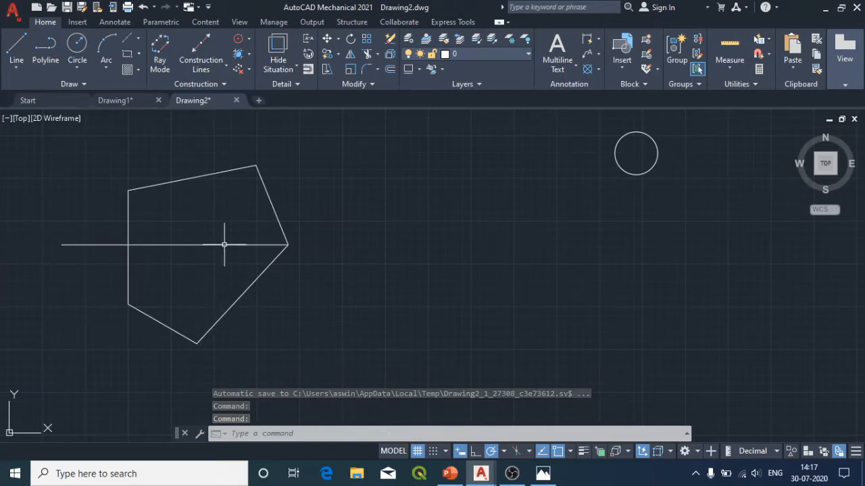
Step: Try trimming the horizontal line and the outline's vertical side with a stroke across them, and undo the trim
{"action": "left_click", "coordinate": [368, 57]}
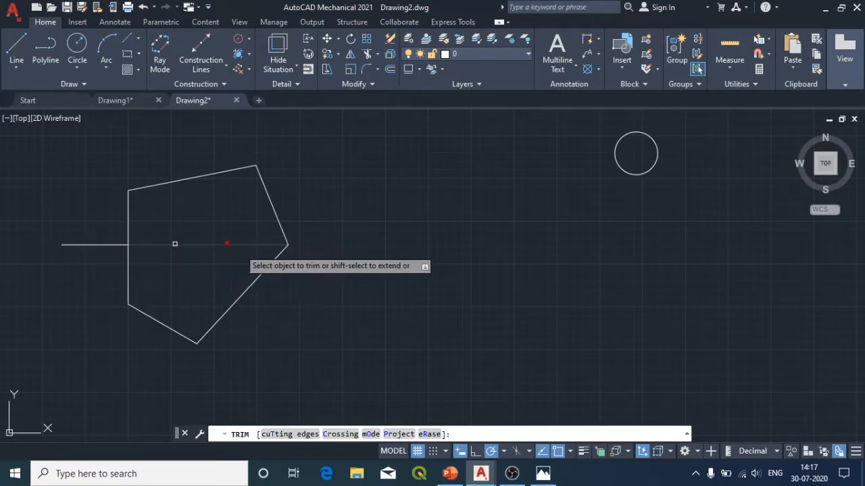
{"action": "left_click", "coordinate": [145, 243]}
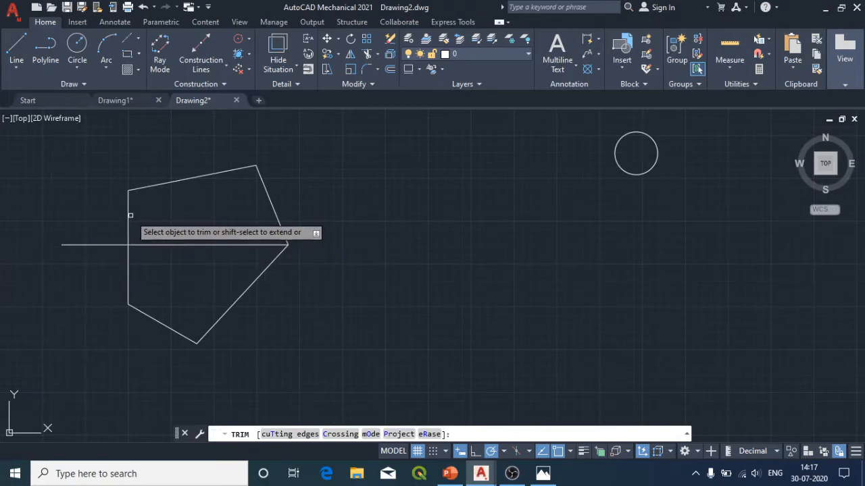
{"action": "mouse_move", "coordinate": [171, 207]}
{"action": "left_mouse_down"}
{"action": "mouse_move", "coordinate": [155, 286]}
{"action": "mouse_move", "coordinate": [100, 243]}
{"action": "mouse_move", "coordinate": [172, 215]}
{"action": "left_mouse_up"}
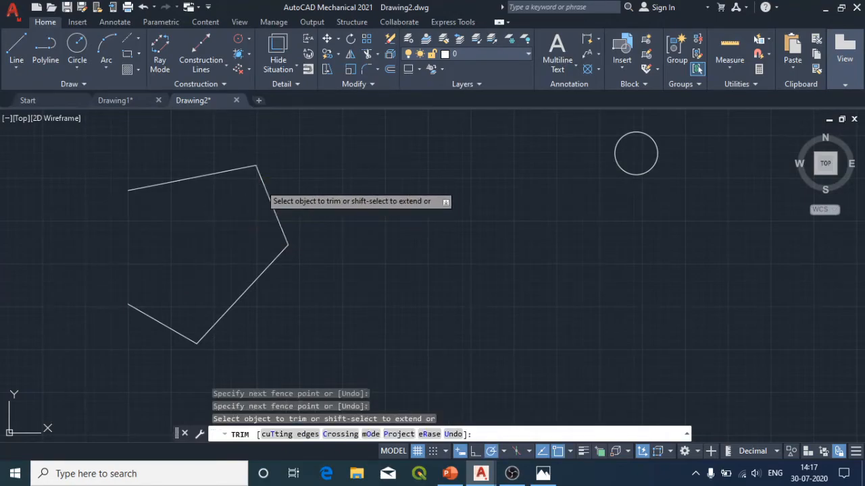
{"action": "key", "text": "ctrl+z"}
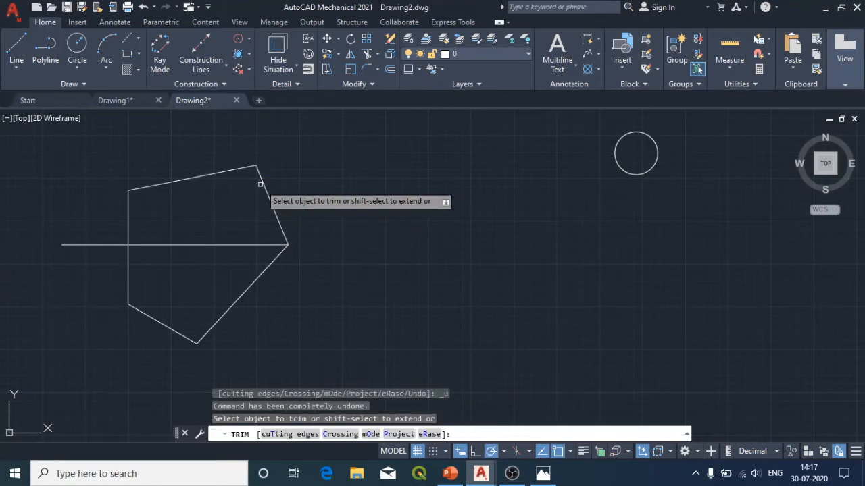
Step: Use Trim to cut off the part of the horizontal line that sticks out beyond the outline's vertical side
{"action": "left_click", "coordinate": [367, 54]}
{"action": "left_click_drag", "start_coordinate": [348, 164], "coordinate": [60, 420]}
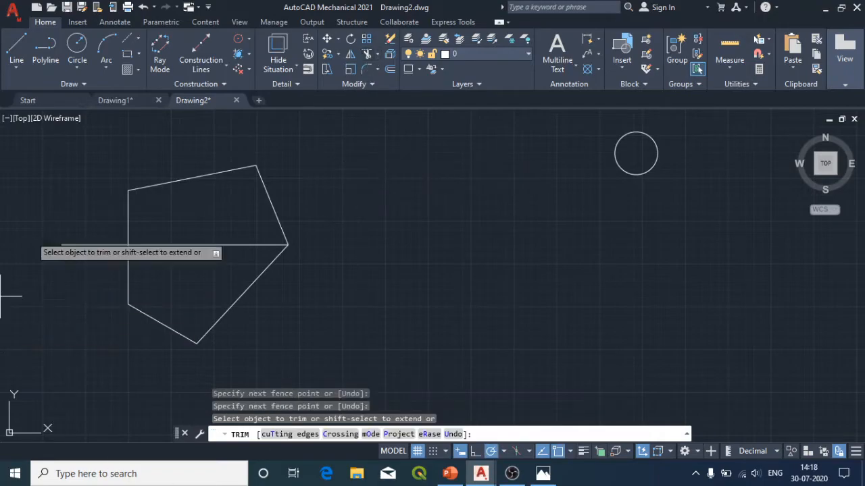
{"action": "mouse_move", "coordinate": [78, 184]}
{"action": "left_mouse_down"}
{"action": "mouse_move", "coordinate": [217, 155]}
{"action": "mouse_move", "coordinate": [373, 323]}
{"action": "mouse_move", "coordinate": [104, 329]}
{"action": "mouse_move", "coordinate": [38, 216]}
{"action": "mouse_move", "coordinate": [91, 175]}
{"action": "left_mouse_up"}
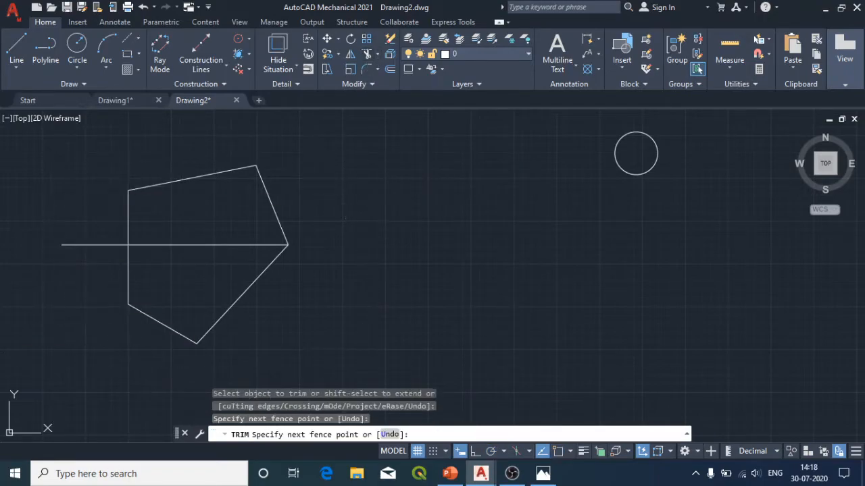
{"action": "left_click", "coordinate": [80, 243]}
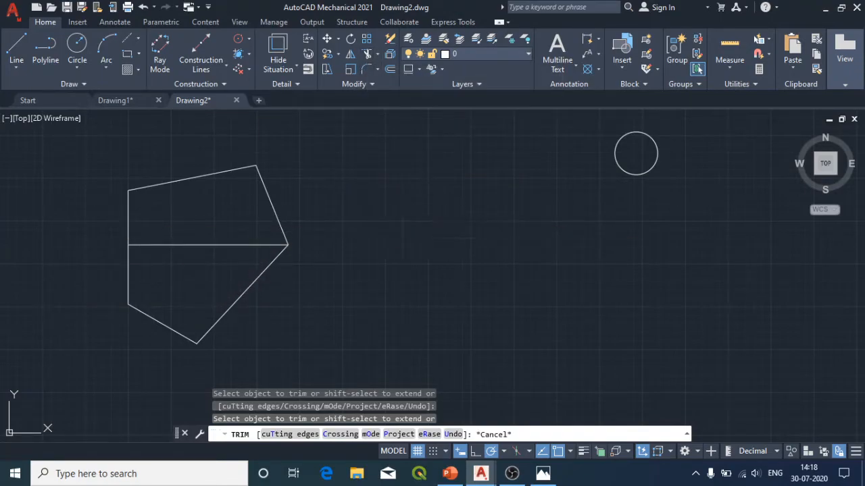
Step: Erase everything in the current drawing and start a new blank drawing
{"action": "key", "text": "ctrl+a"}
{"action": "key", "text": "Delete"}
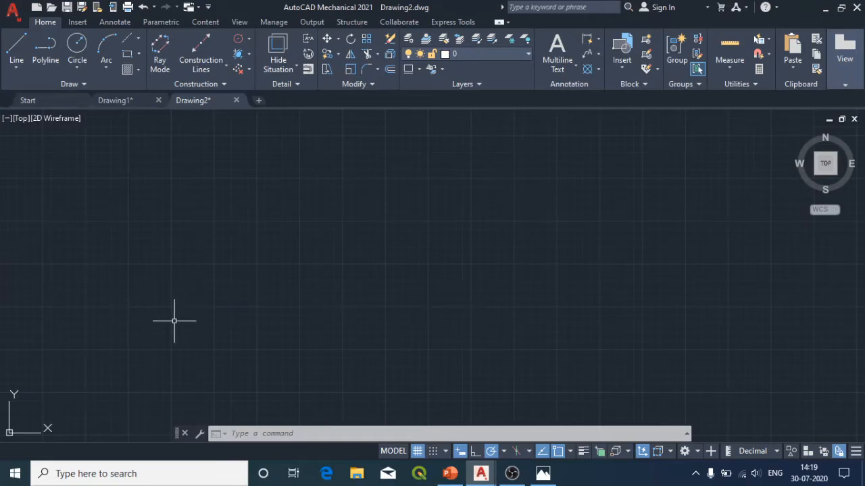
{"action": "left_click", "coordinate": [44, 100]}
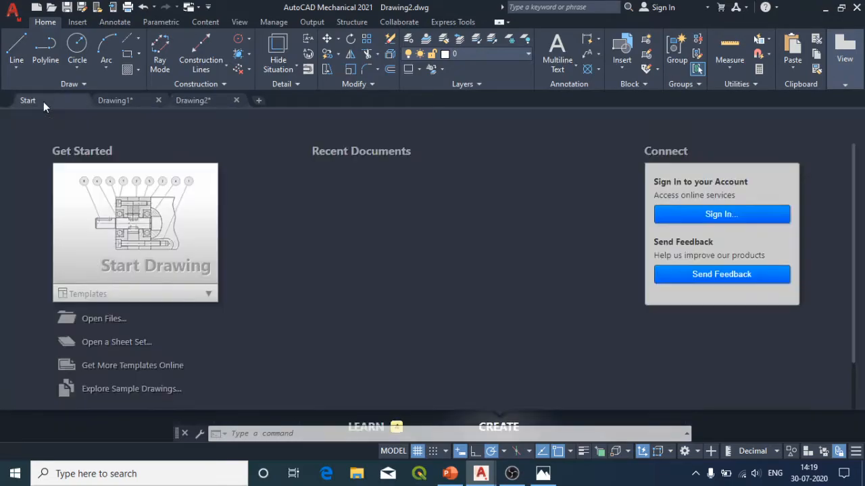
{"action": "left_click", "coordinate": [155, 248]}
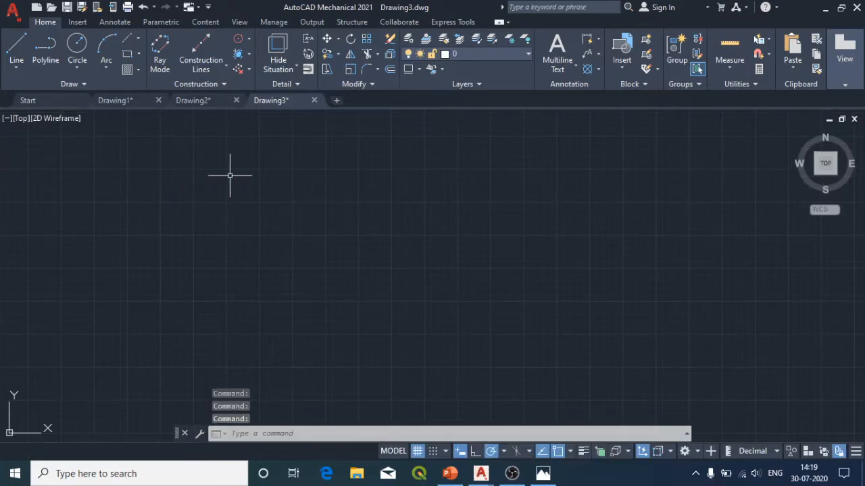
Step: Configure the drawing units to Decimal length with precision 0 and Millimeters as the insertion scale
{"action": "type", "text": "unit"}
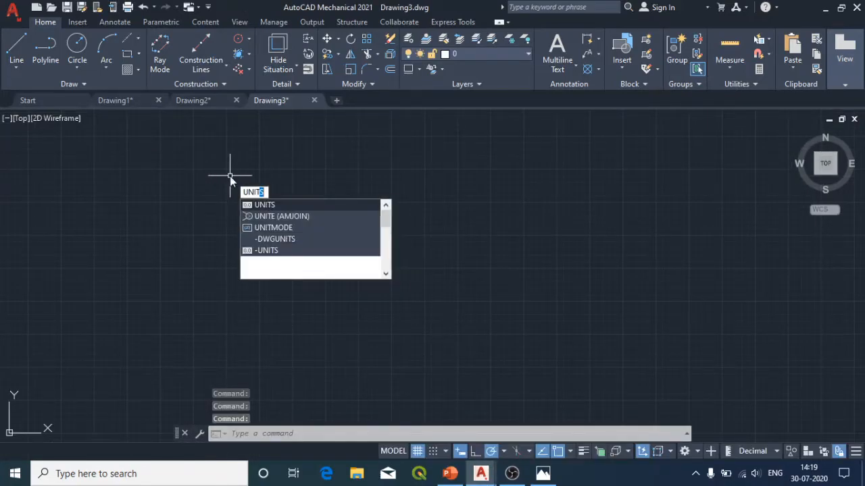
{"action": "key", "text": "Return"}
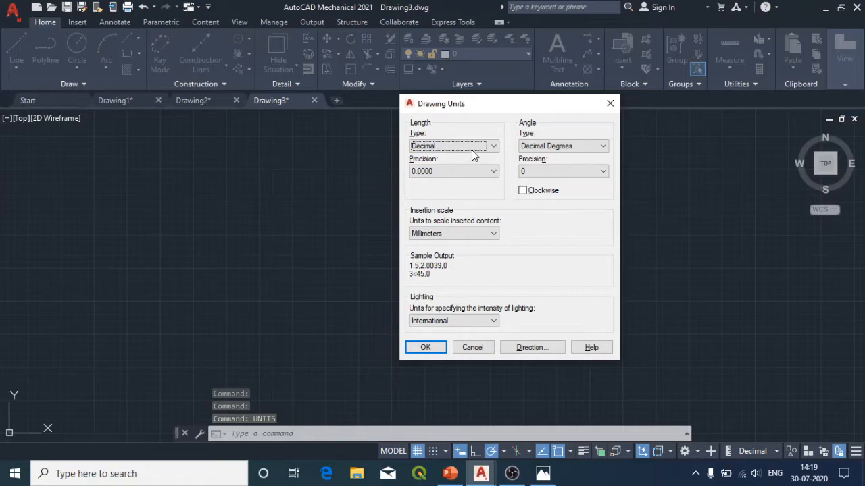
{"action": "left_click", "coordinate": [494, 147]}
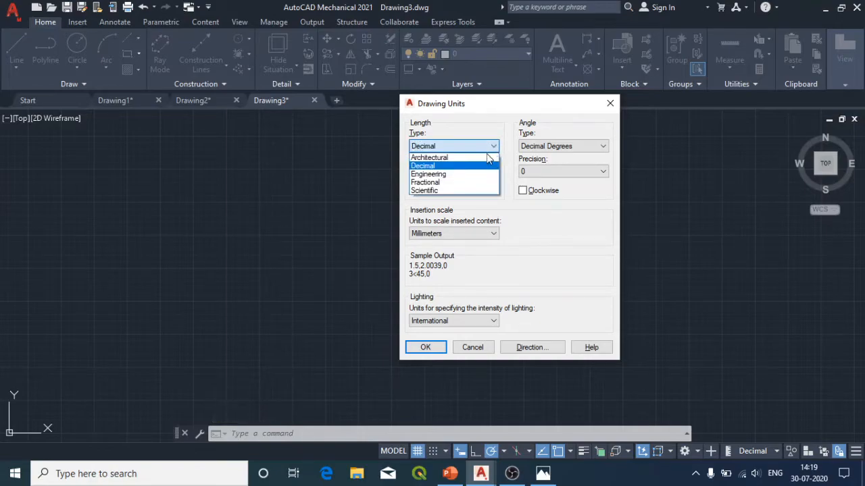
{"action": "left_click", "coordinate": [439, 166]}
{"action": "left_click", "coordinate": [447, 171]}
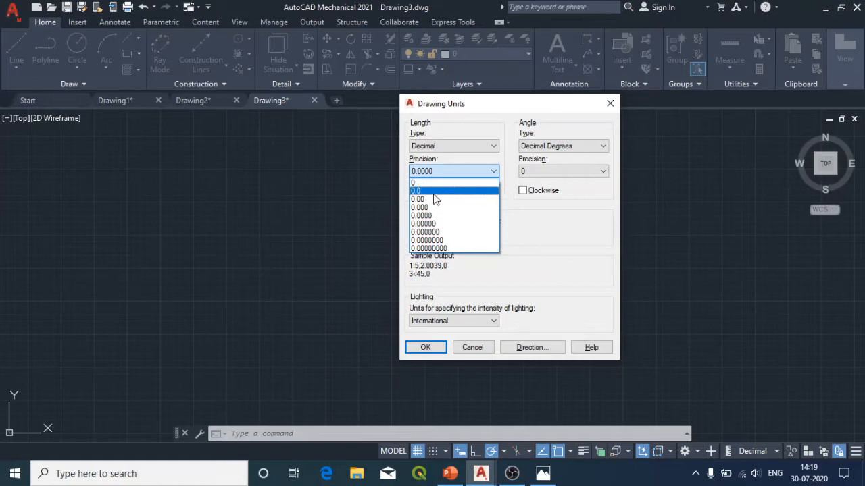
{"action": "left_click", "coordinate": [432, 184]}
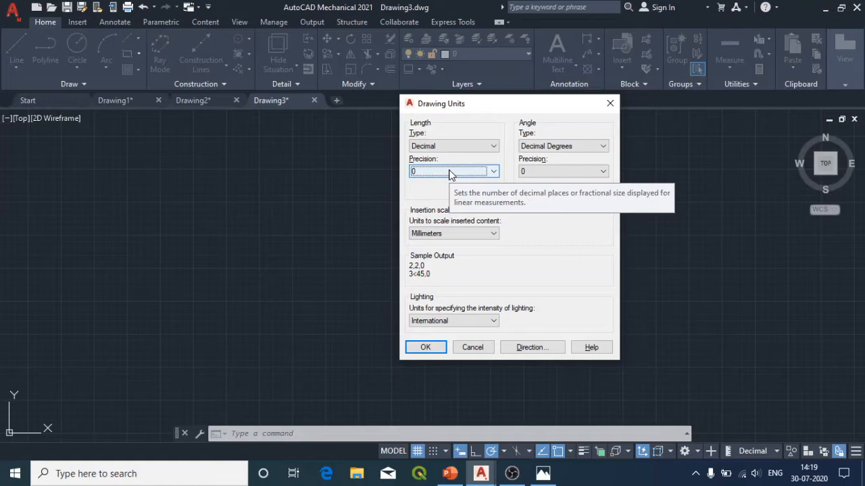
{"action": "left_click", "coordinate": [451, 173]}
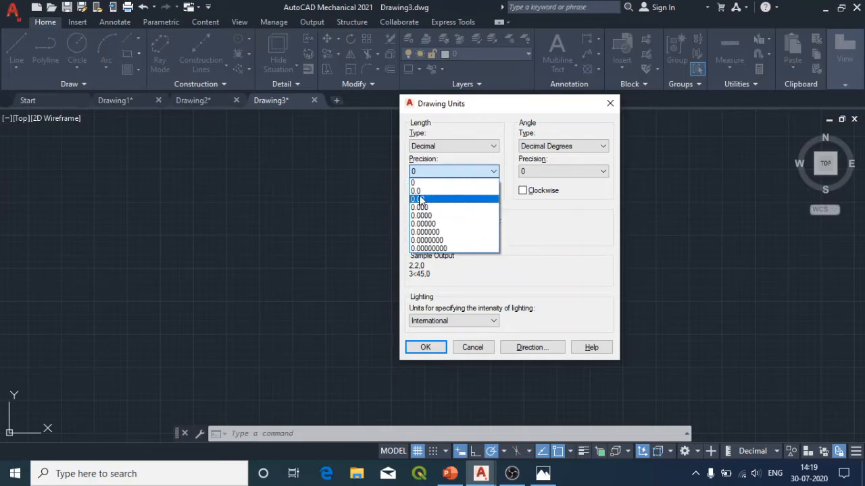
{"action": "left_click", "coordinate": [526, 236]}
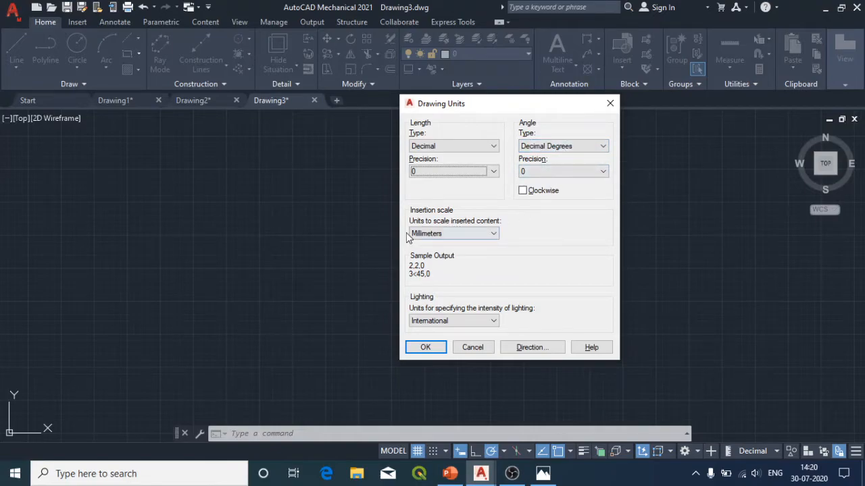
{"action": "left_click", "coordinate": [451, 234]}
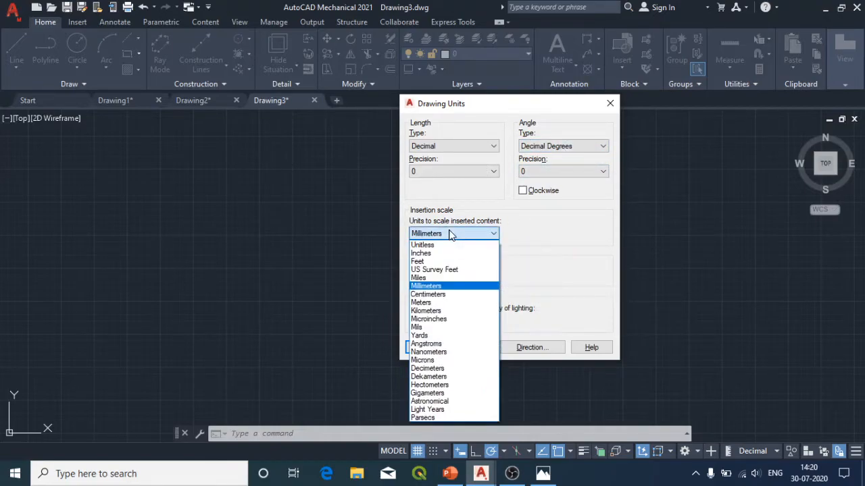
{"action": "left_click", "coordinate": [442, 287]}
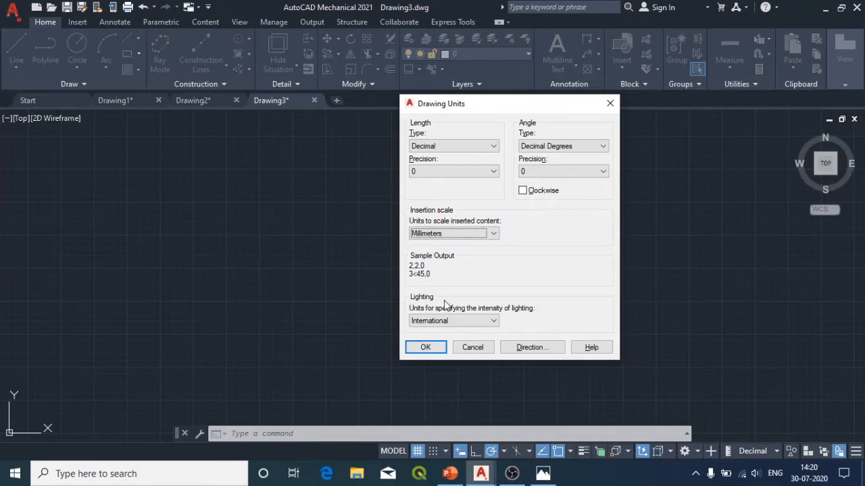
{"action": "left_click", "coordinate": [426, 348]}
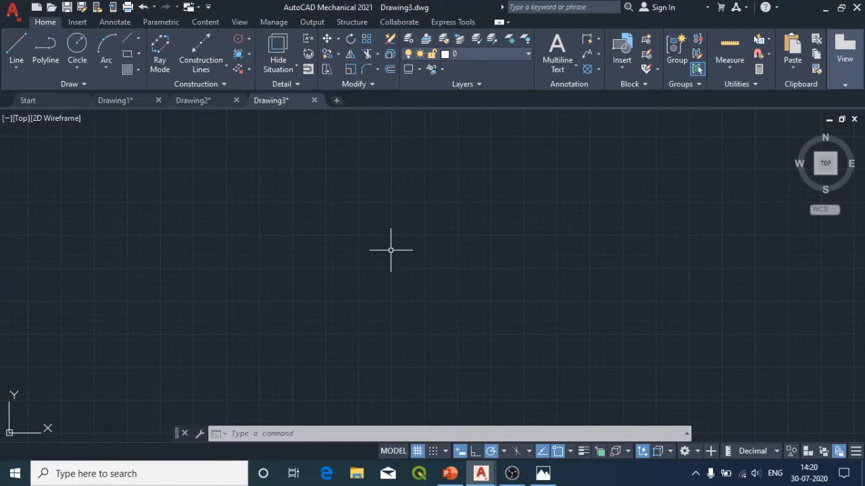
Step: Set the drawing limits from lower corner 0,0 to upper corner 420,297 and apply Zoom All
{"action": "type", "text": "l"}
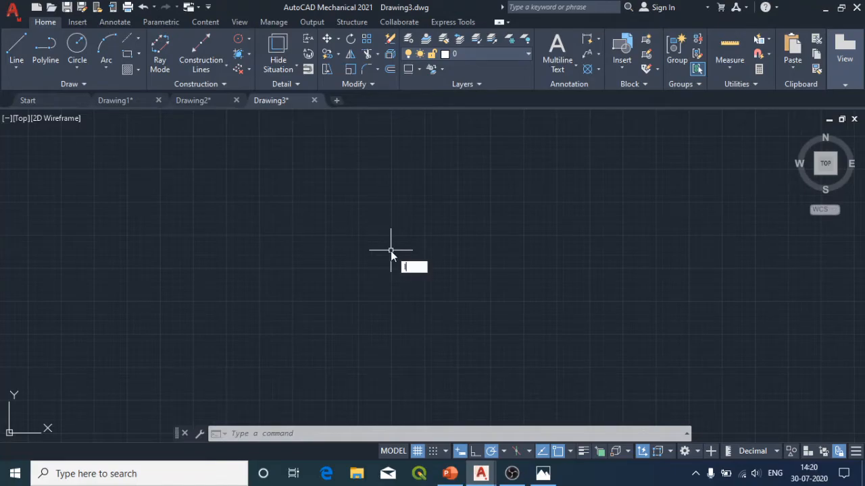
{"action": "type", "text": "imi"}
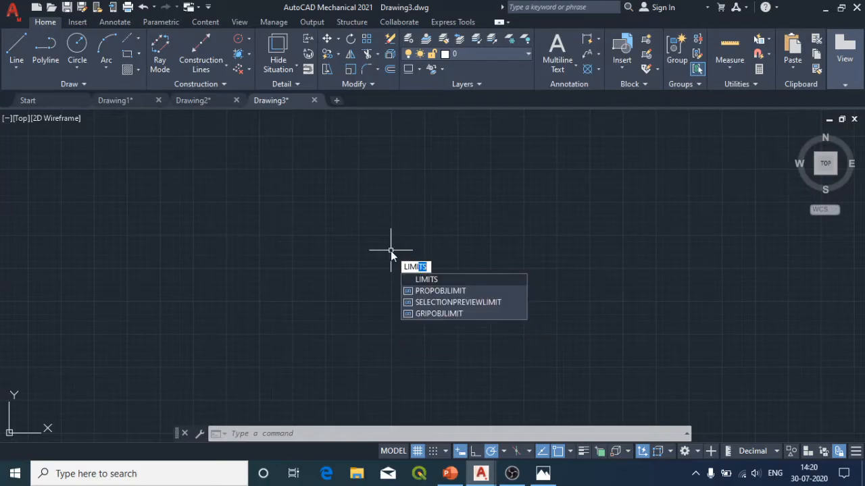
{"action": "key", "text": "Return"}
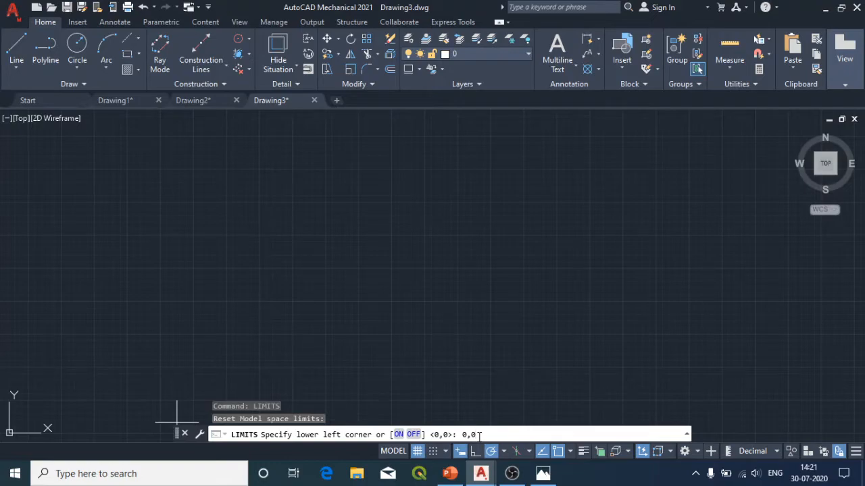
{"action": "key", "text": "Return"}
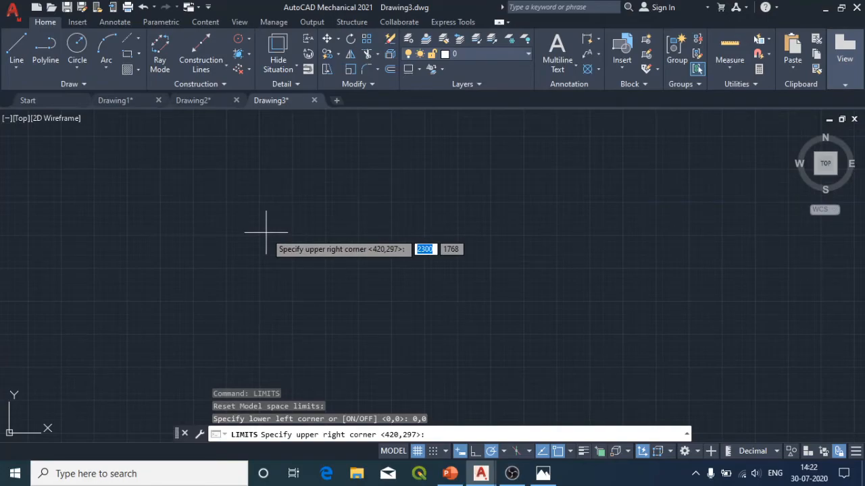
{"action": "type", "text": "4"}
{"action": "key", "text": "Tab"}
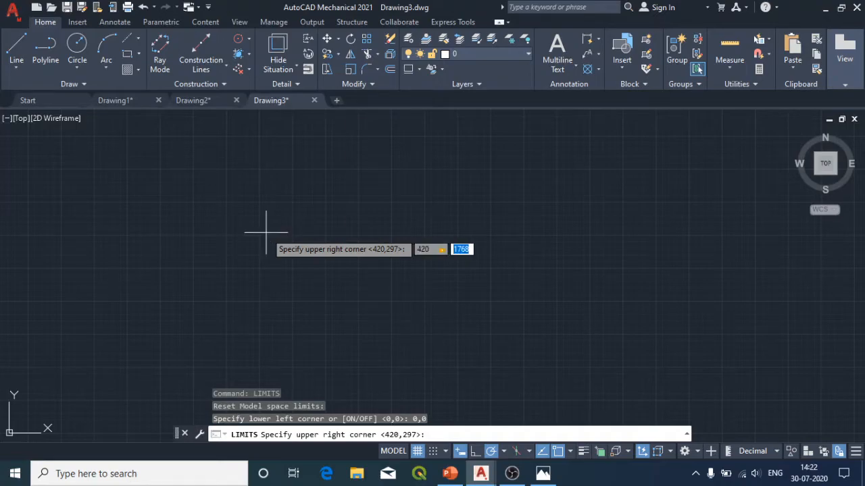
{"action": "type", "text": "297"}
{"action": "key", "text": "Return"}
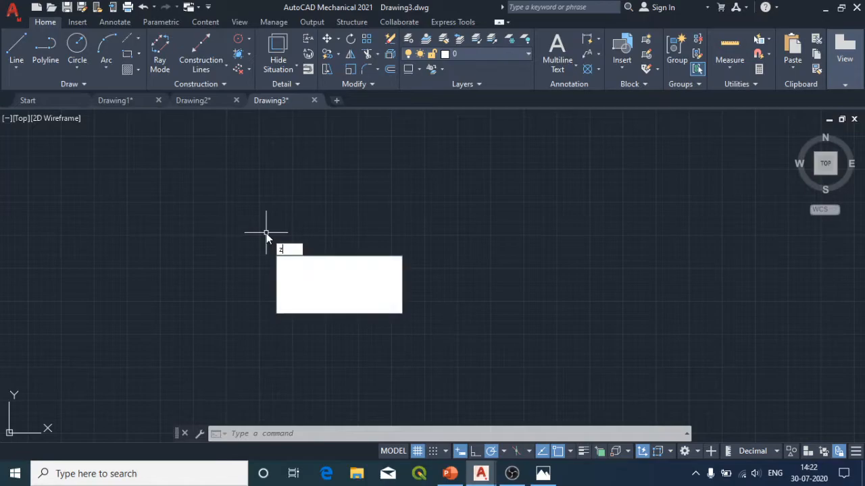
{"action": "key", "text": "Return"}
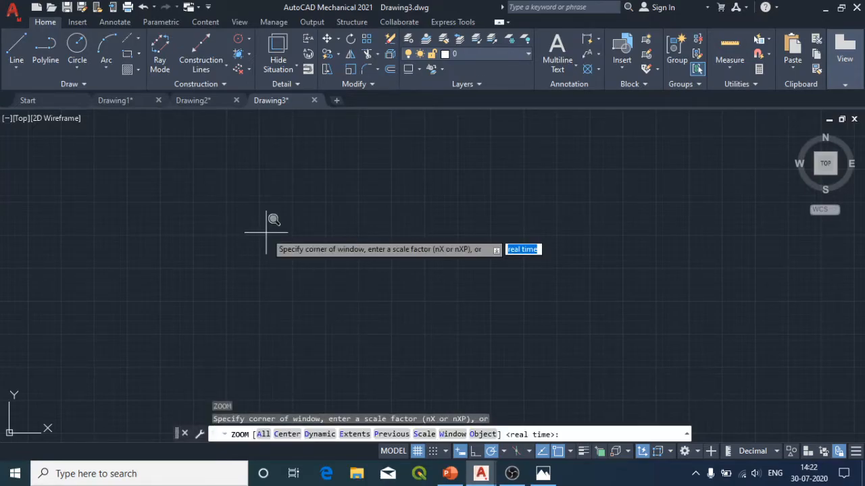
{"action": "left_click", "coordinate": [263, 434]}
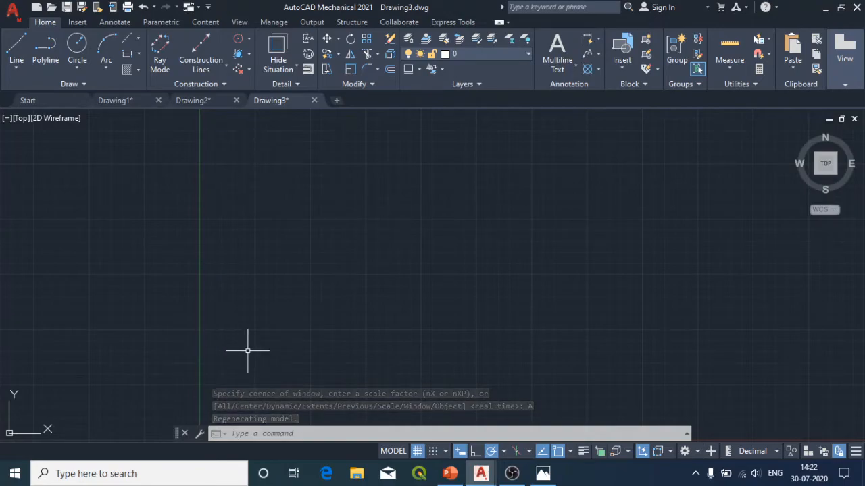
{"action": "middle_click_drag", "start_coordinate": [248, 349], "coordinate": [198, 224]}
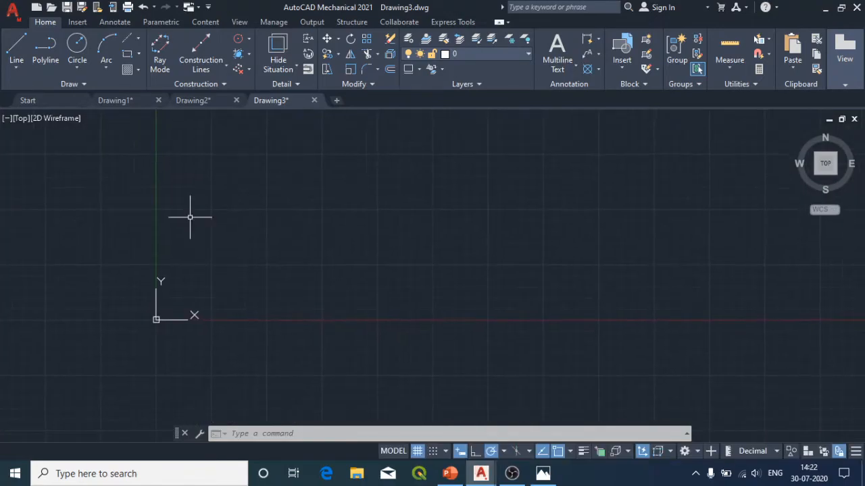
{"action": "middle_click_drag", "start_coordinate": [505, 286], "coordinate": [497, 291]}
{"action": "scroll", "coordinate": [309, 236], "scroll_direction": "down", "scroll_amount": 2}
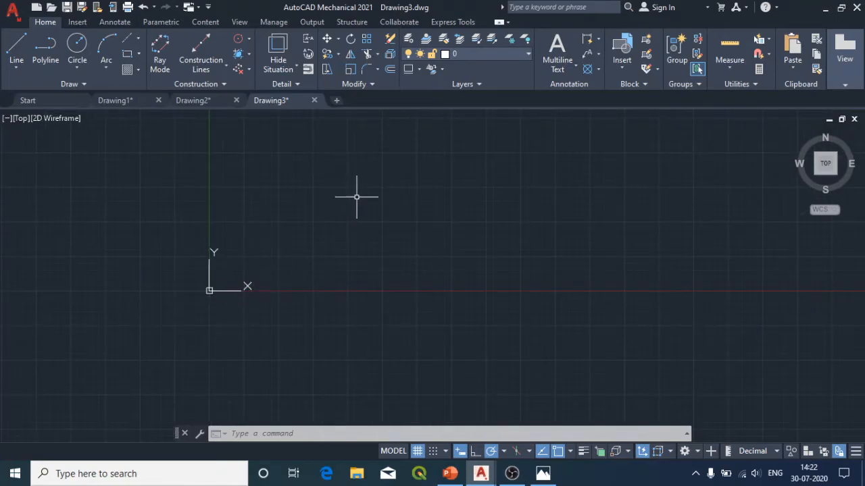
{"action": "left_click", "coordinate": [389, 174]}
{"action": "left_click", "coordinate": [437, 185]}
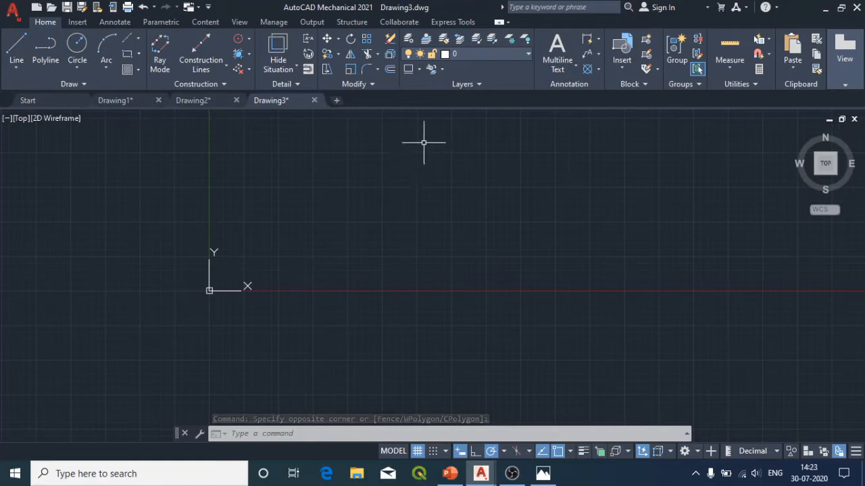
{"action": "scroll", "coordinate": [385, 199], "scroll_direction": "up", "scroll_amount": 2}
{"action": "scroll", "coordinate": [324, 208], "scroll_direction": "up", "scroll_amount": 2}
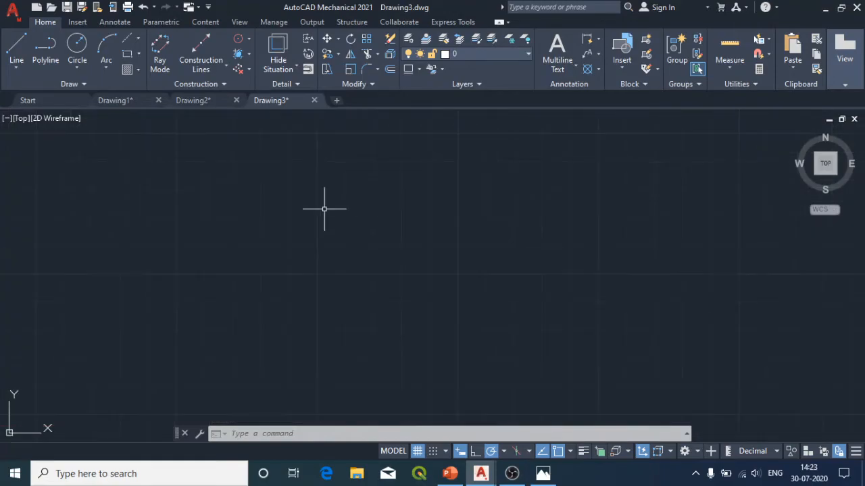
{"action": "scroll", "coordinate": [322, 209], "scroll_direction": "down", "scroll_amount": 4}
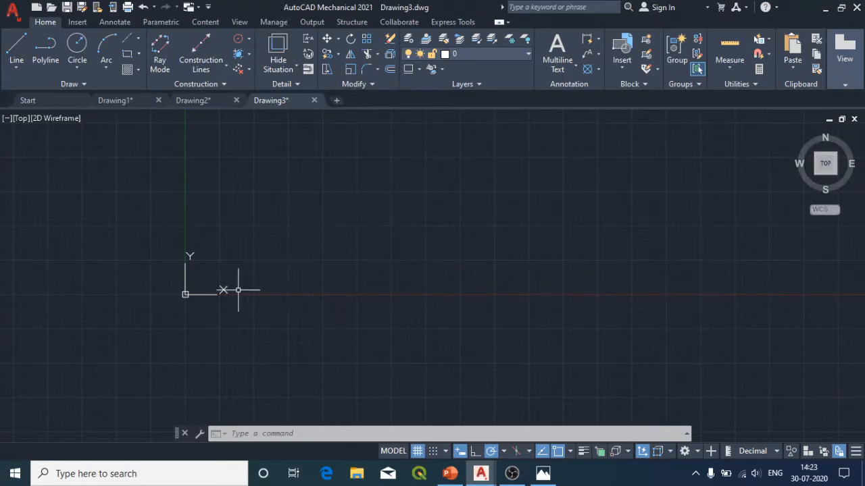
{"action": "left_click", "coordinate": [187, 294]}
{"action": "scroll", "coordinate": [503, 150], "scroll_direction": "up", "scroll_amount": 2}
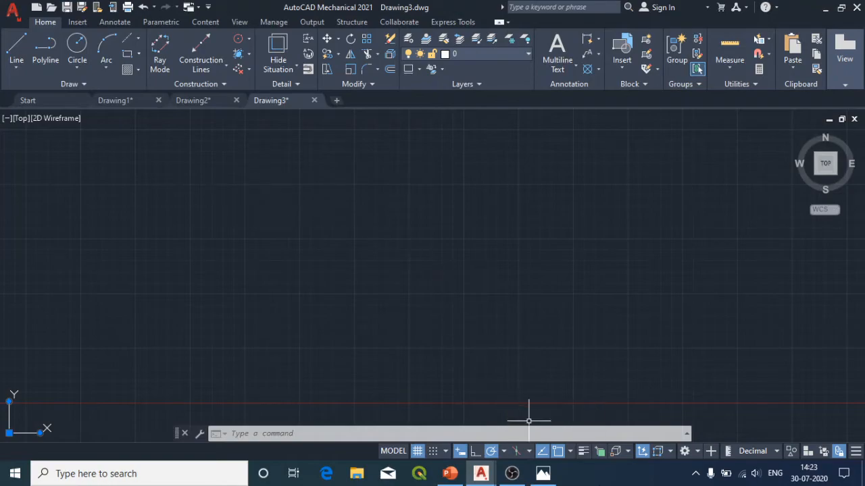
{"action": "left_click", "coordinate": [511, 473]}
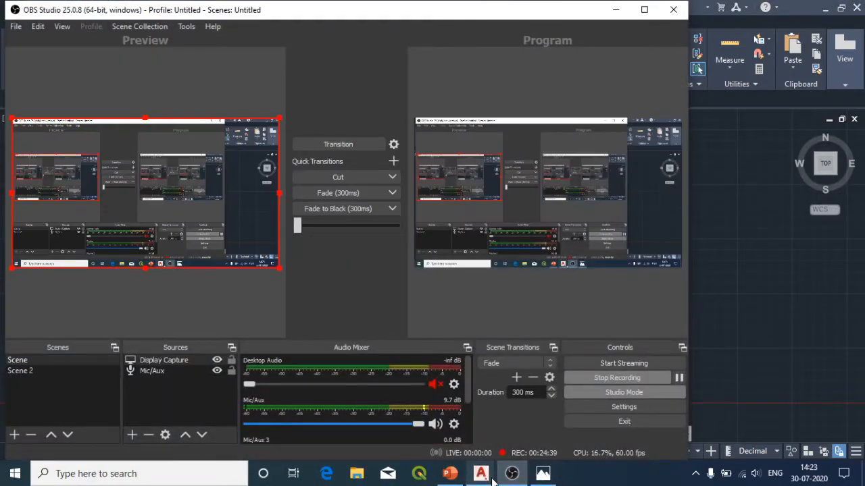
Step: Switch to Photos to read the part's dimensions in Untitled.jpg, and return to AutoCAD
{"action": "left_click", "coordinate": [511, 473]}
{"action": "left_click", "coordinate": [544, 474]}
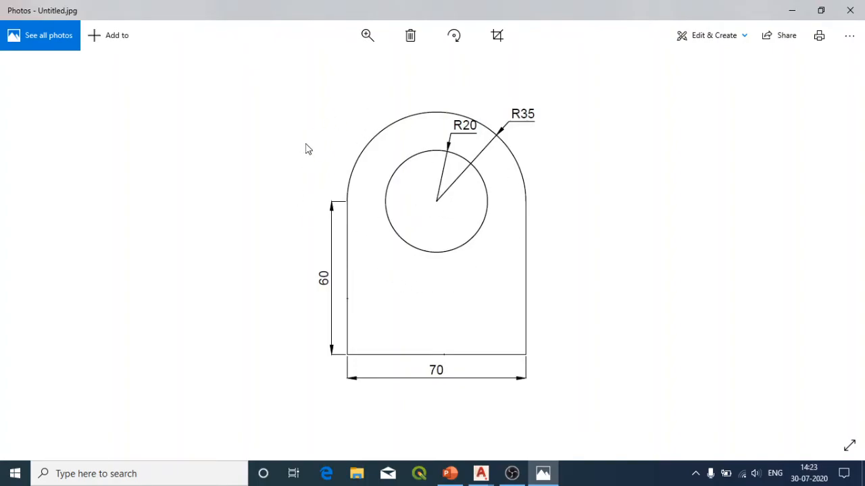
{"action": "left_click", "coordinate": [791, 12]}
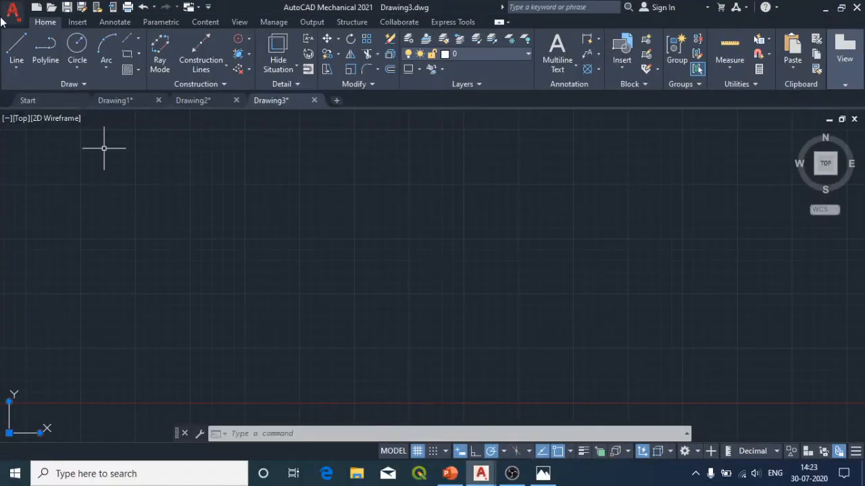
Step: Start a line in the drawing area with Ortho mode on and draw the part's base 70 mm toward the left
{"action": "left_click", "coordinate": [16, 49]}
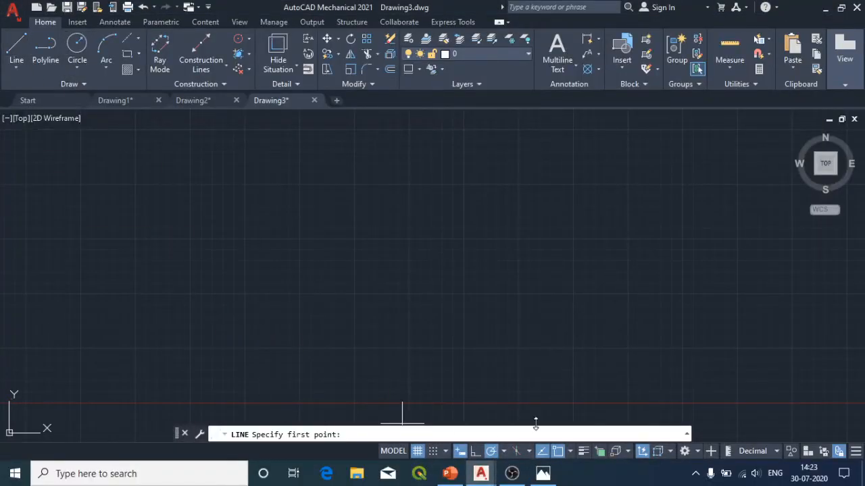
{"action": "left_click", "coordinate": [476, 453]}
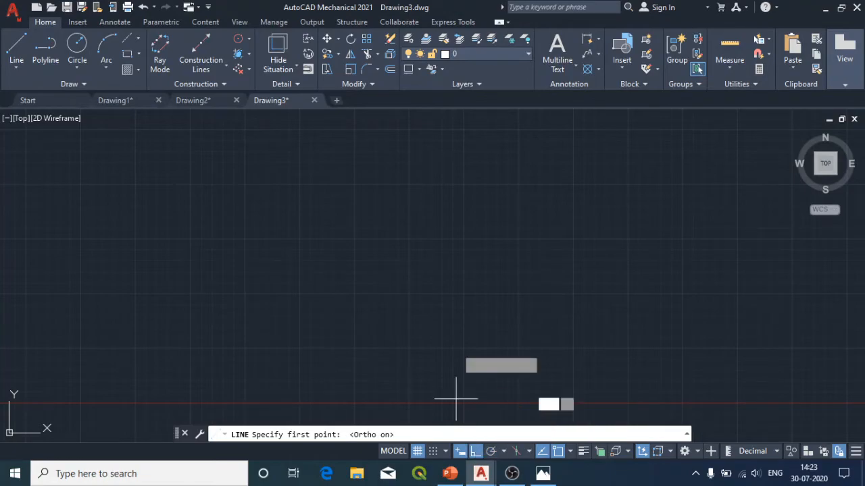
{"action": "left_click", "coordinate": [572, 293]}
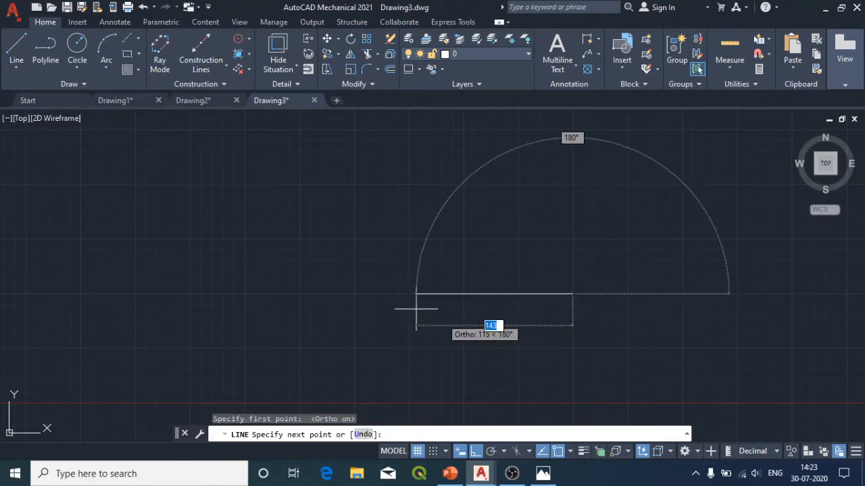
{"action": "left_click", "coordinate": [569, 452]}
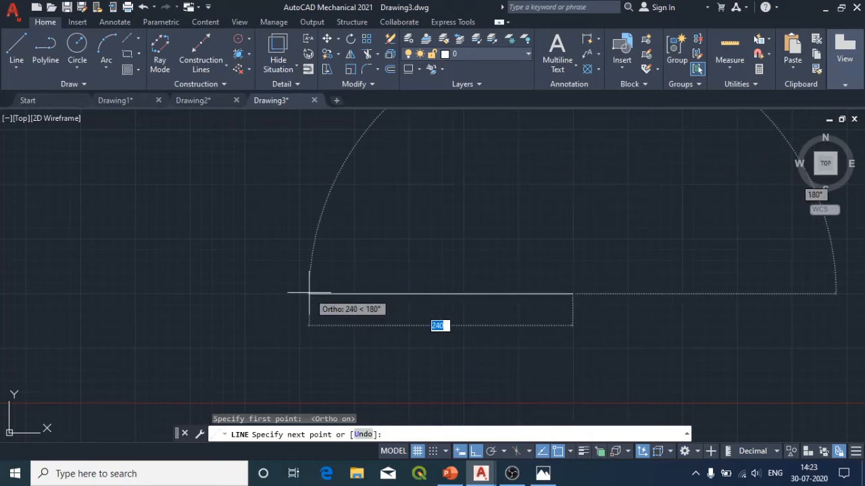
{"action": "type", "text": "7"}
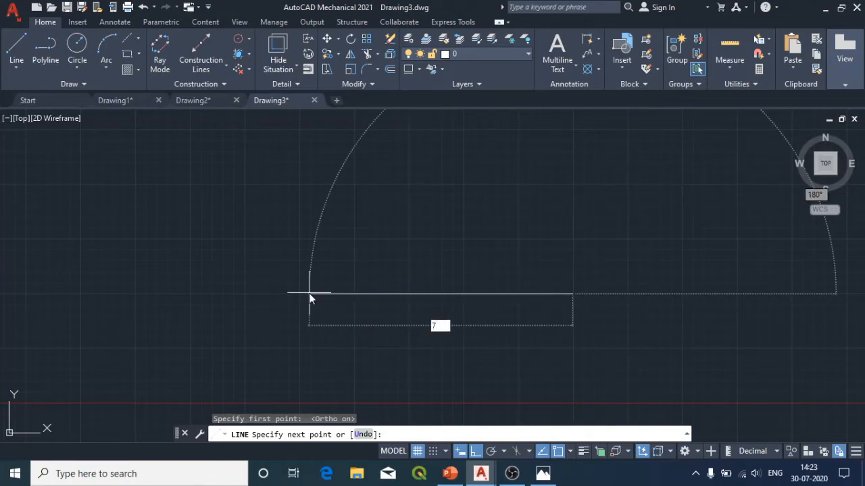
{"action": "type", "text": "0"}
{"action": "key", "text": "Return"}
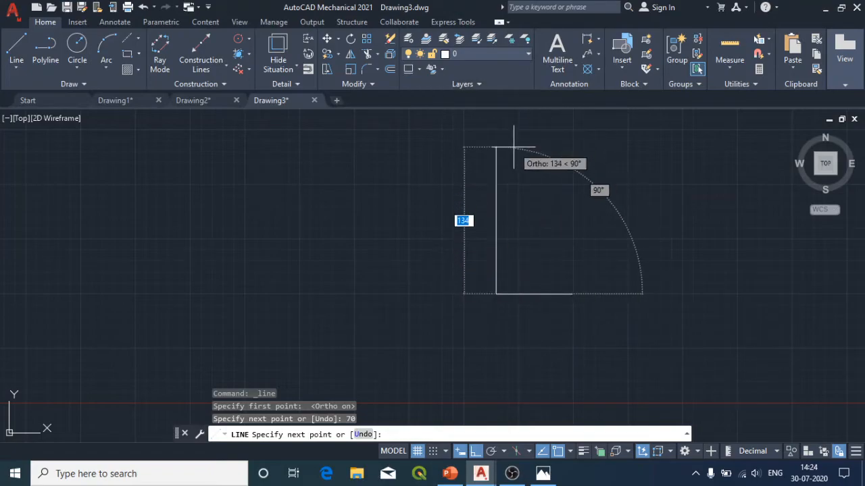
{"action": "type", "text": "60"}
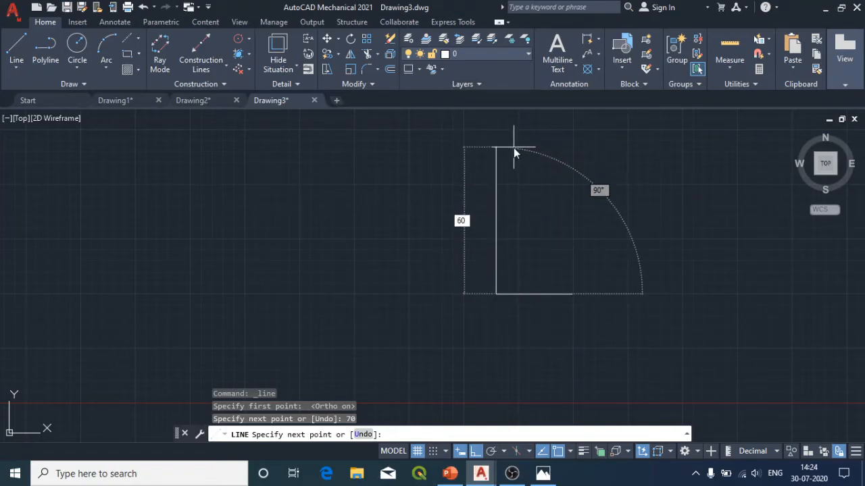
{"action": "key", "text": "Return"}
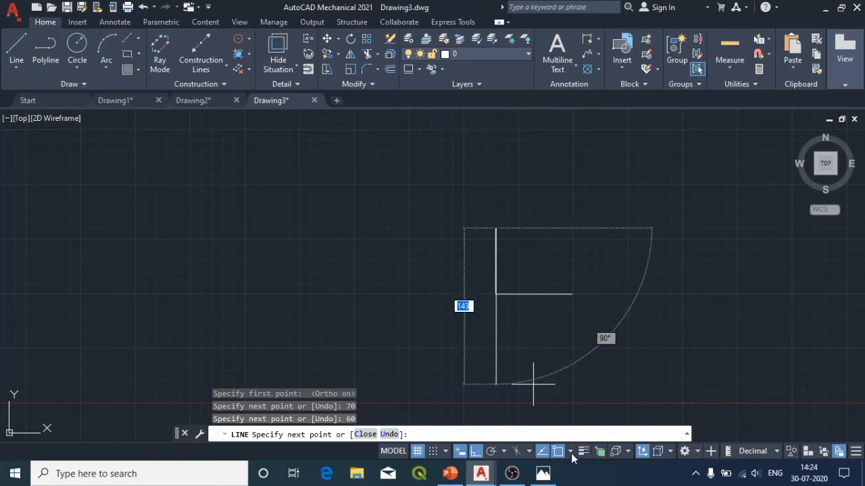
{"action": "left_click", "coordinate": [543, 474]}
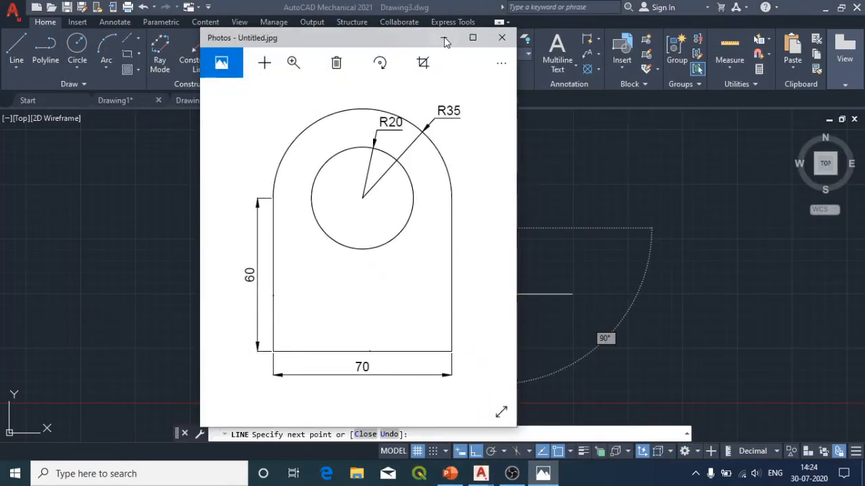
{"action": "left_click_drag", "start_coordinate": [348, 35], "coordinate": [102, 56]}
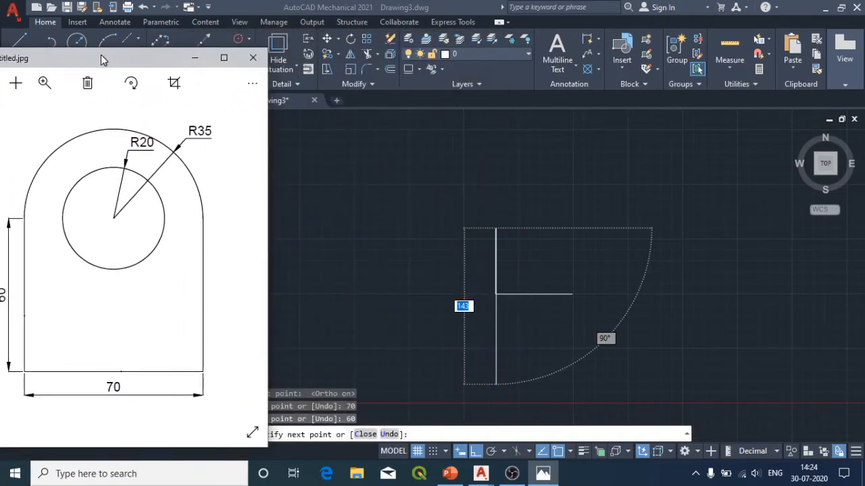
{"action": "left_click", "coordinate": [653, 331]}
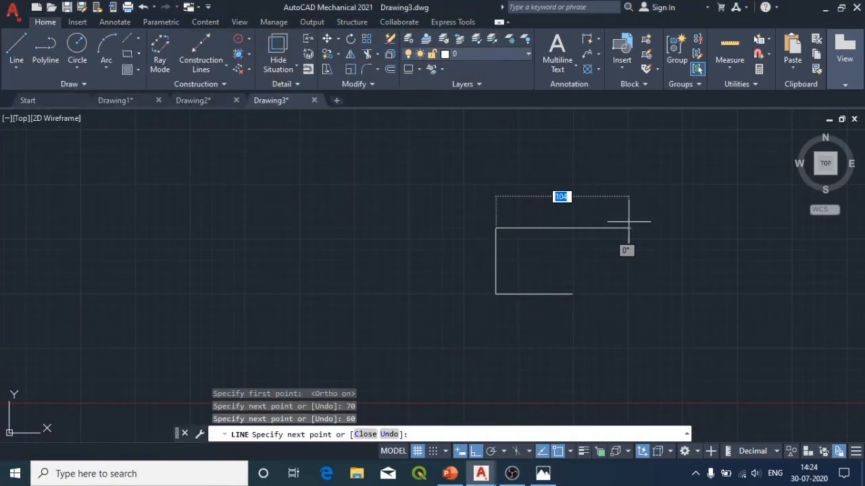
{"action": "key", "text": "ctrl+z"}
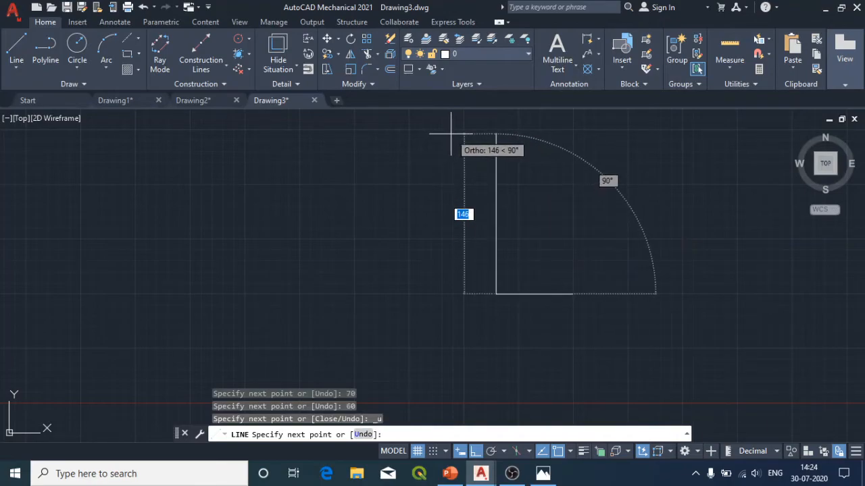
Step: Continue the line 60 mm upward and 70 mm to the right, and close the rectangle at its starting point
{"action": "type", "text": "60"}
{"action": "key", "text": "Return"}
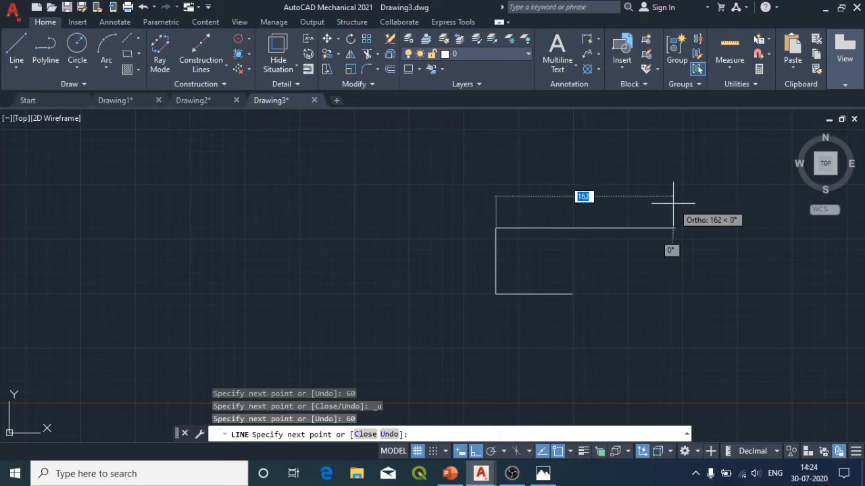
{"action": "type", "text": "70"}
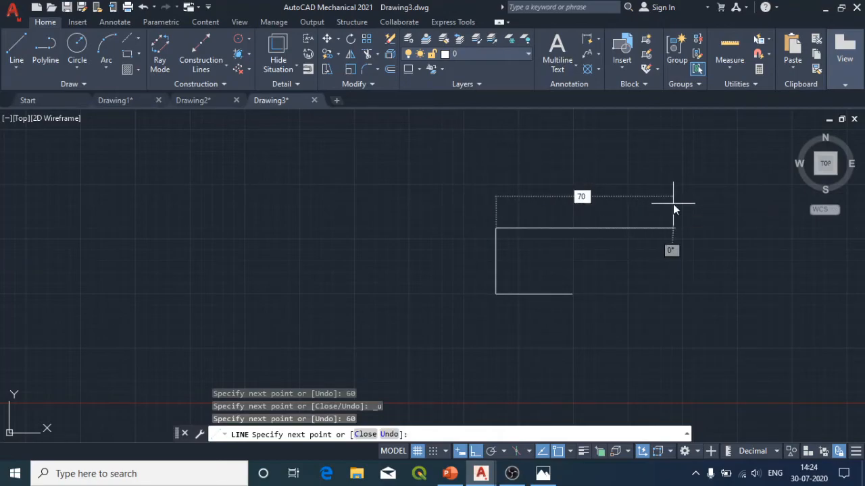
{"action": "key", "text": "Return"}
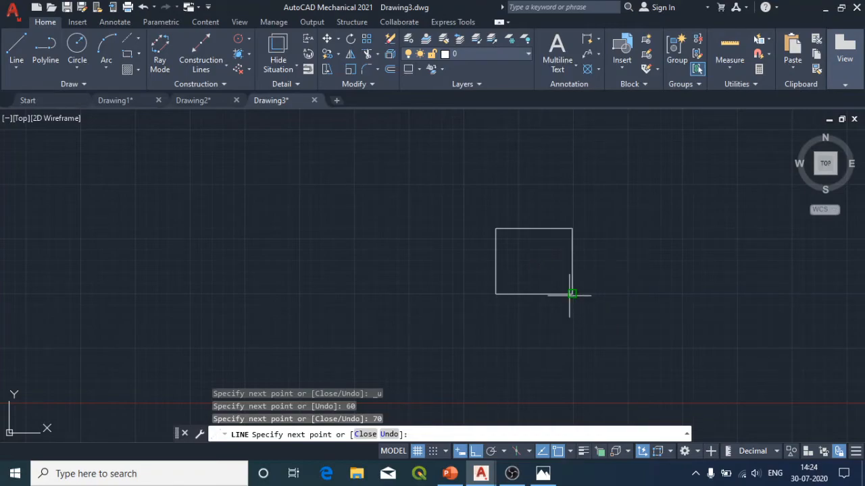
{"action": "left_click", "coordinate": [572, 294]}
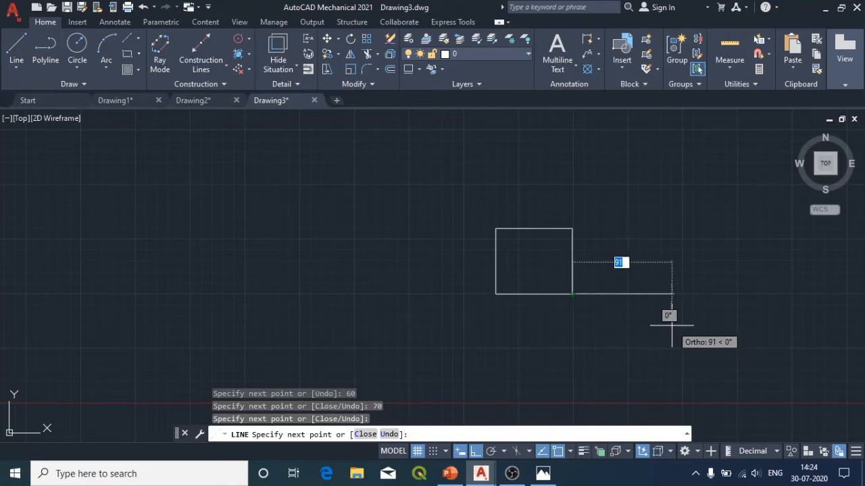
{"action": "key", "text": "Escape"}
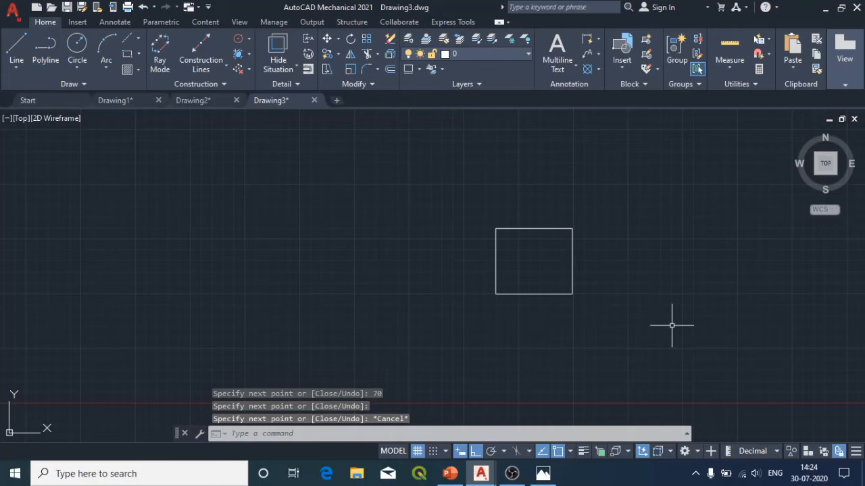
Step: Check the reference image for the hole size and draw a circle of radius 20 centred on the midpoint of the rectangle's upper side
{"action": "left_click", "coordinate": [546, 474]}
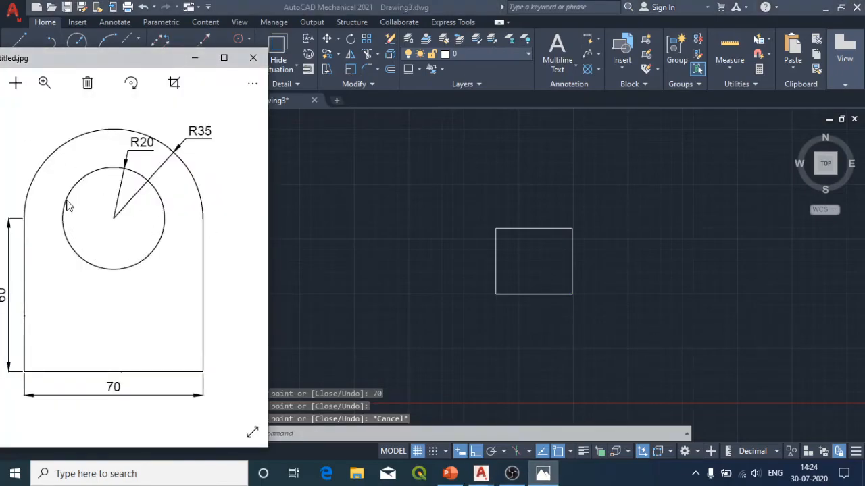
{"action": "left_click", "coordinate": [195, 58]}
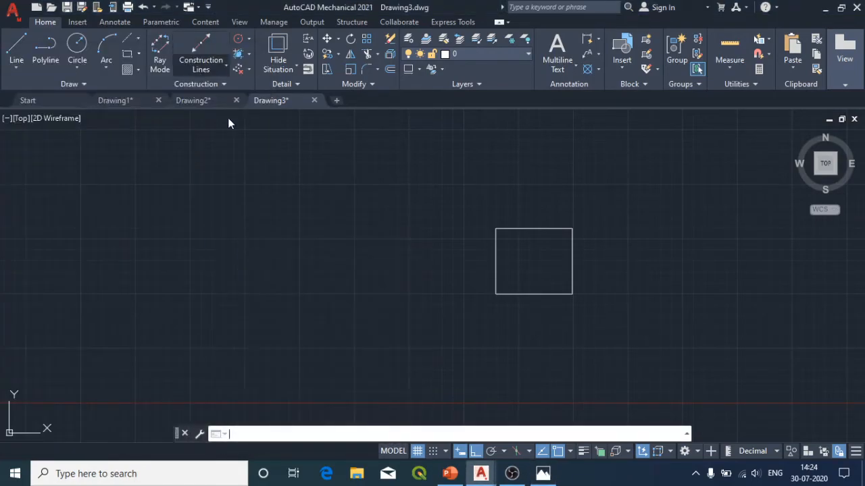
{"action": "left_click", "coordinate": [80, 45]}
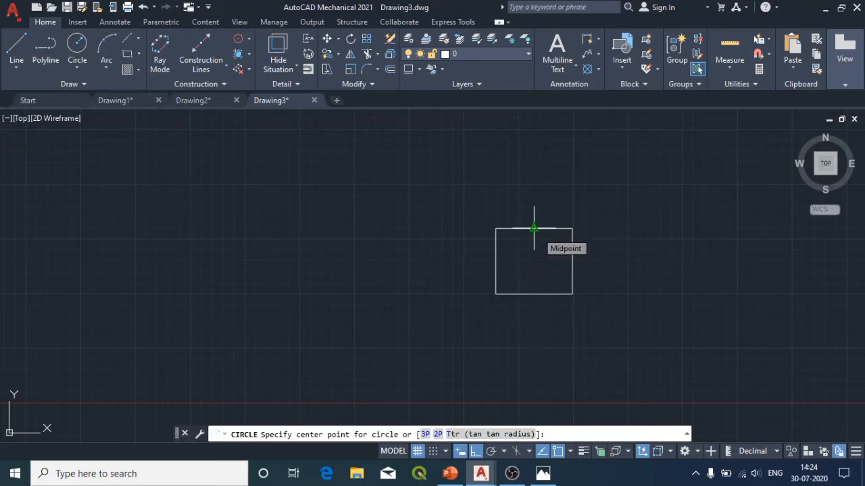
{"action": "left_click", "coordinate": [542, 473]}
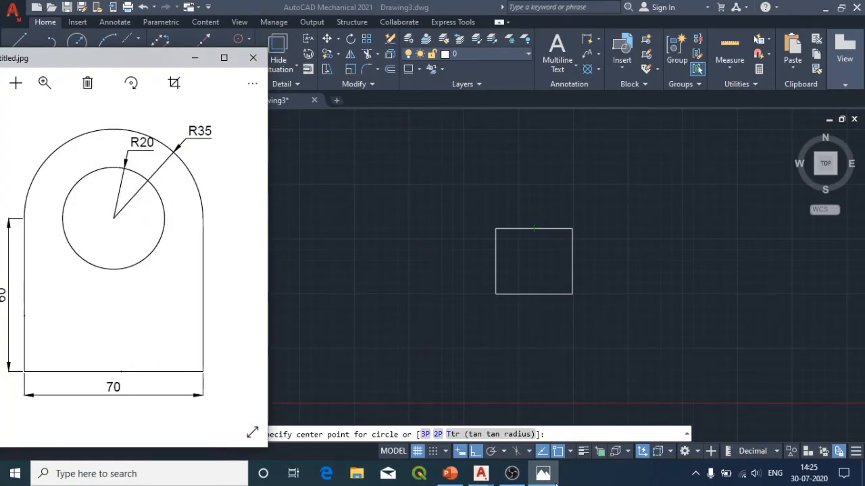
{"action": "mouse_move", "coordinate": [480, 473]}
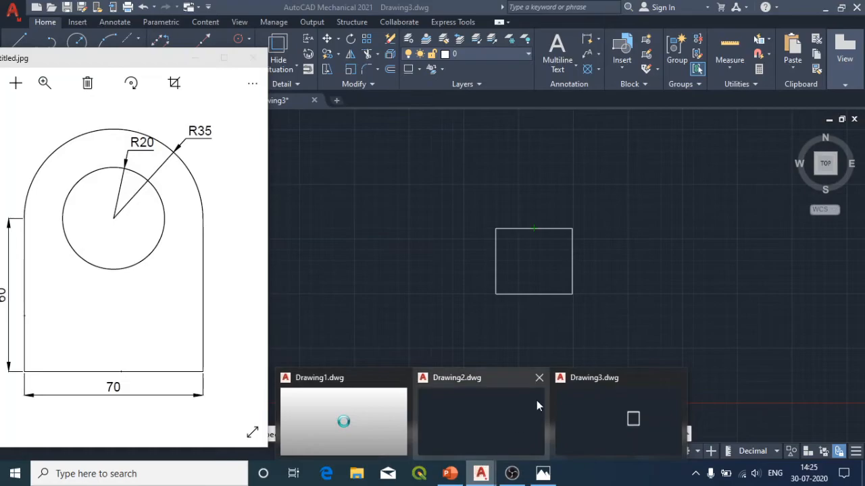
{"action": "left_click", "coordinate": [545, 250]}
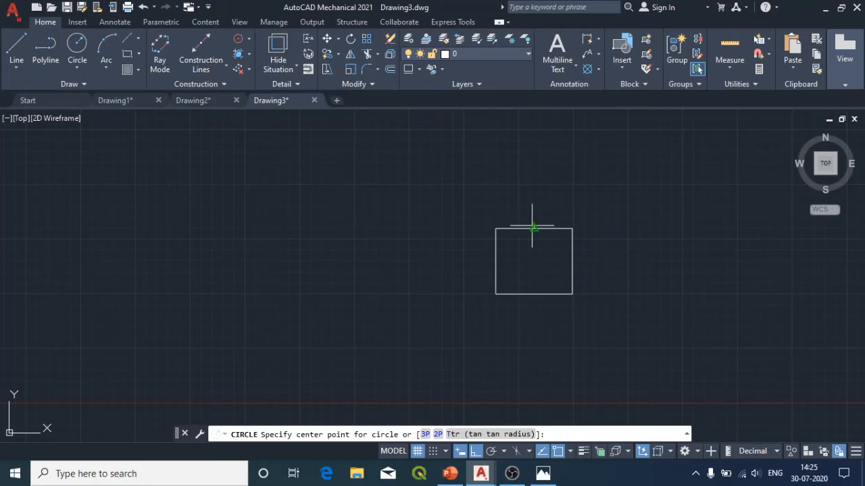
{"action": "left_click", "coordinate": [533, 229]}
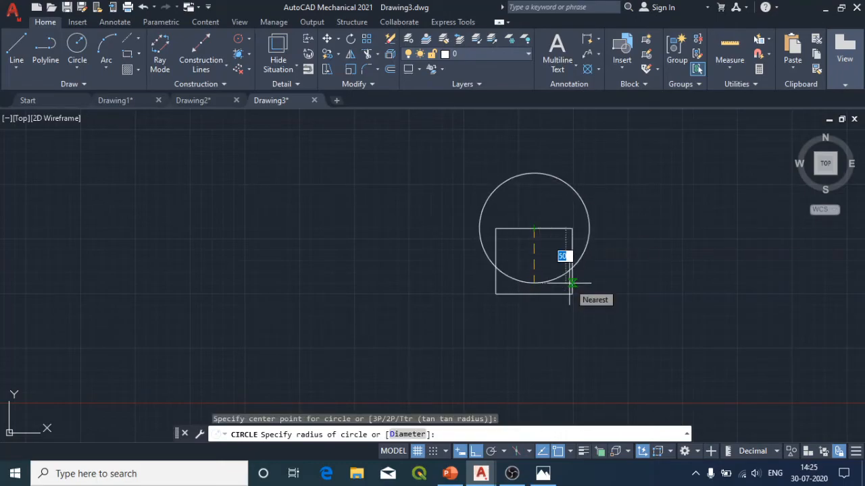
{"action": "type", "text": "2"}
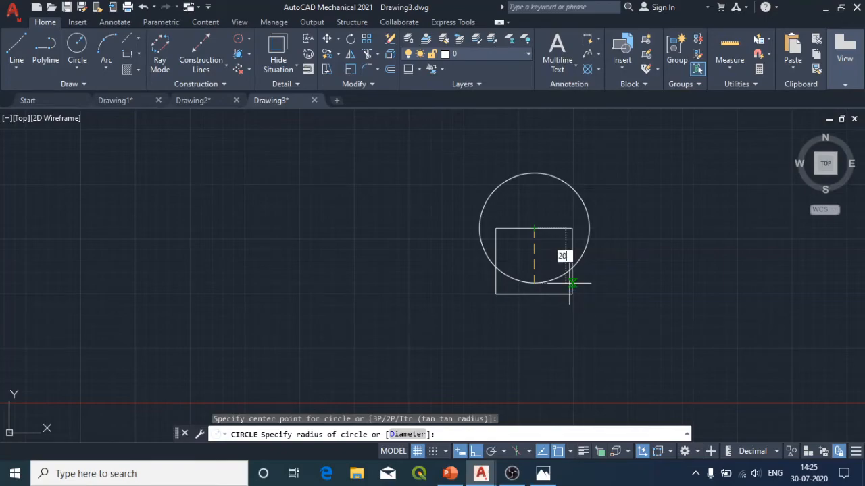
{"action": "key", "text": "Return"}
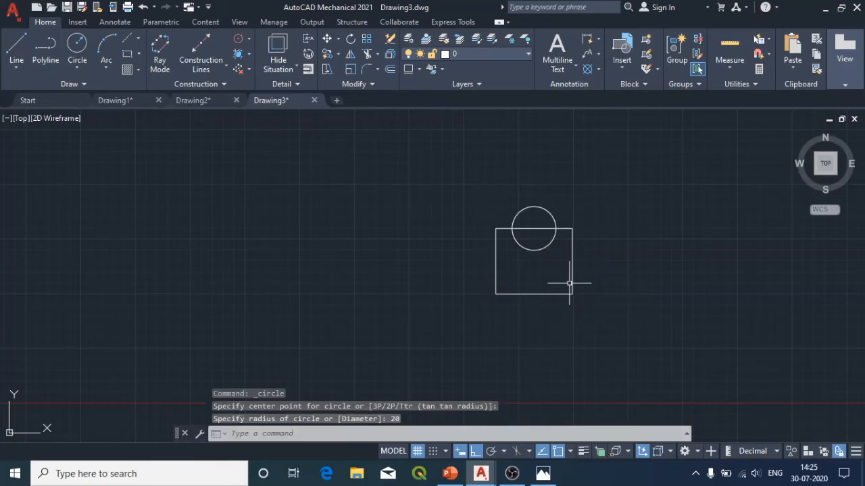
Step: Examine the rectangle and circle at different zoom levels, including a zoom to the drawing extents
{"action": "scroll", "coordinate": [504, 303], "scroll_direction": "up", "scroll_amount": 2}
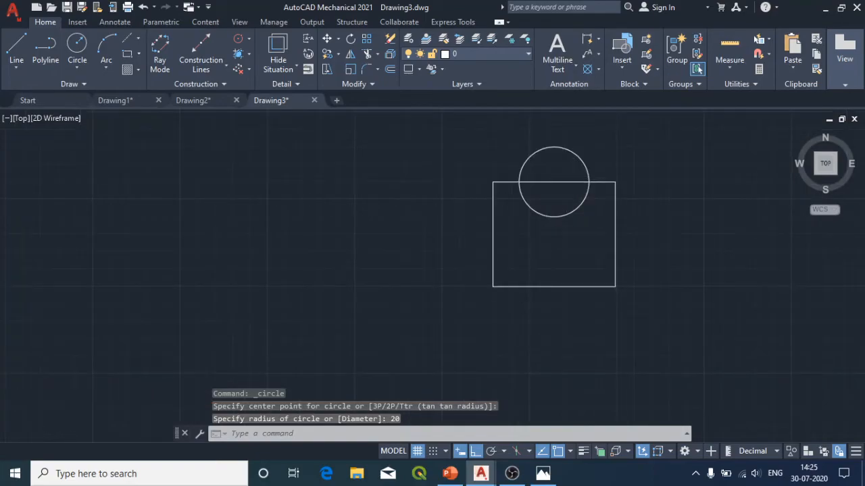
{"action": "scroll", "coordinate": [570, 181], "scroll_direction": "up", "scroll_amount": 5}
{"action": "scroll", "coordinate": [517, 297], "scroll_direction": "down", "scroll_amount": 2}
{"action": "scroll", "coordinate": [455, 253], "scroll_direction": "down", "scroll_amount": 2}
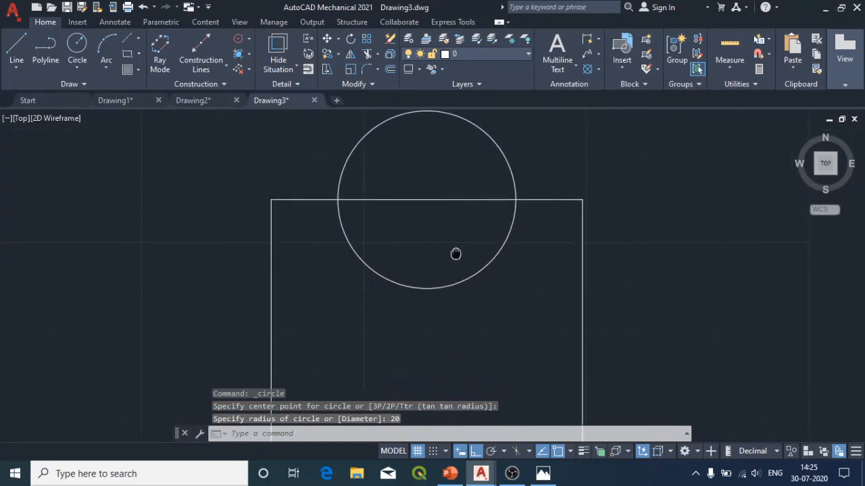
{"action": "scroll", "coordinate": [407, 220], "scroll_direction": "down", "scroll_amount": 2}
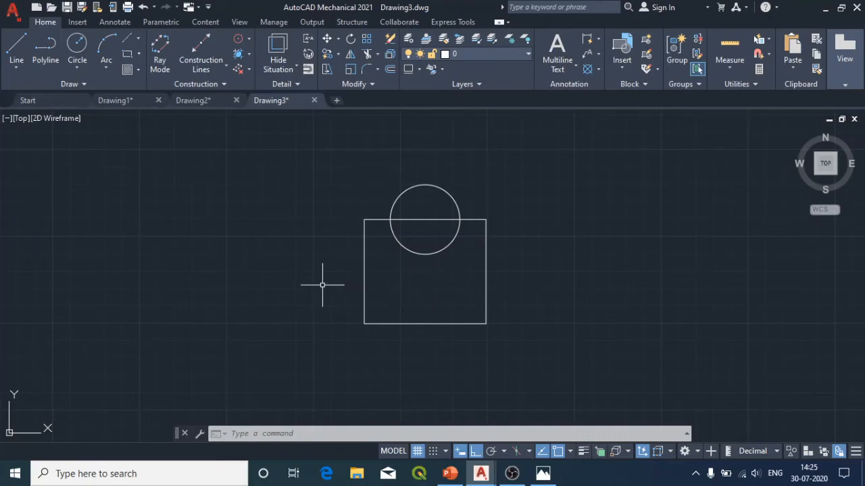
{"action": "middle_click", "coordinate": [328, 199]}
{"action": "middle_click", "coordinate": [328, 199]}
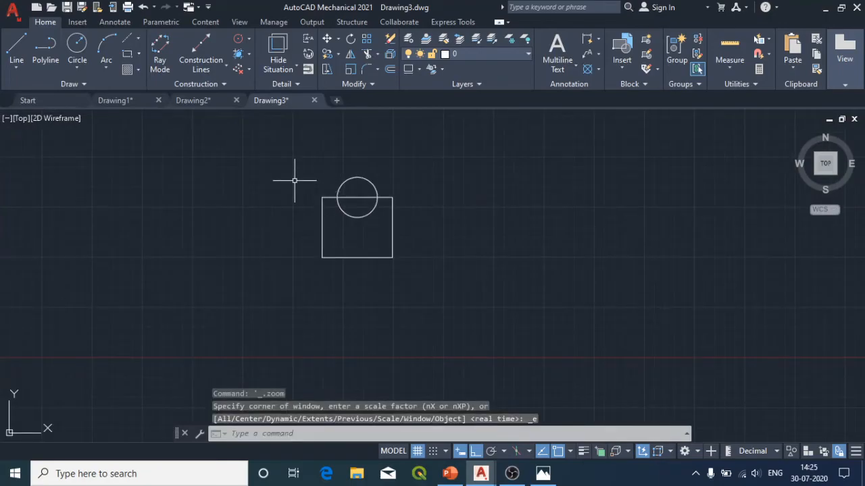
{"action": "middle_click", "coordinate": [295, 180]}
{"action": "middle_click", "coordinate": [294, 181]}
{"action": "scroll", "coordinate": [290, 178], "scroll_direction": "down", "scroll_amount": 5}
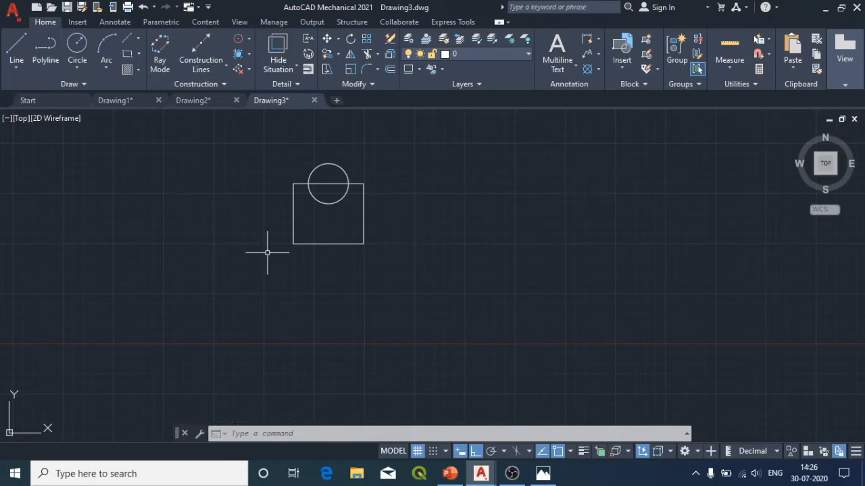
{"action": "scroll", "coordinate": [431, 256], "scroll_direction": "up", "scroll_amount": 3}
{"action": "scroll", "coordinate": [431, 257], "scroll_direction": "down", "scroll_amount": 3}
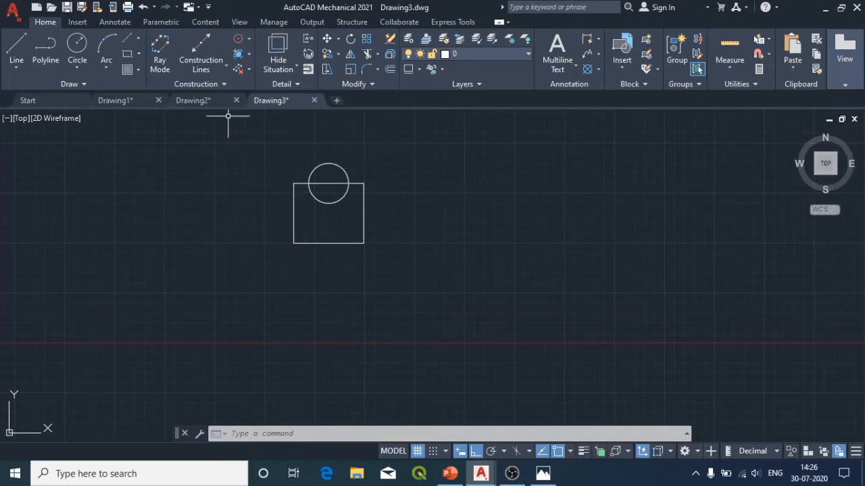
Step: Draw a circle of radius 35 centred on the midpoint of the rectangle's upper side and compare the shape with the reference image
{"action": "left_click", "coordinate": [74, 44]}
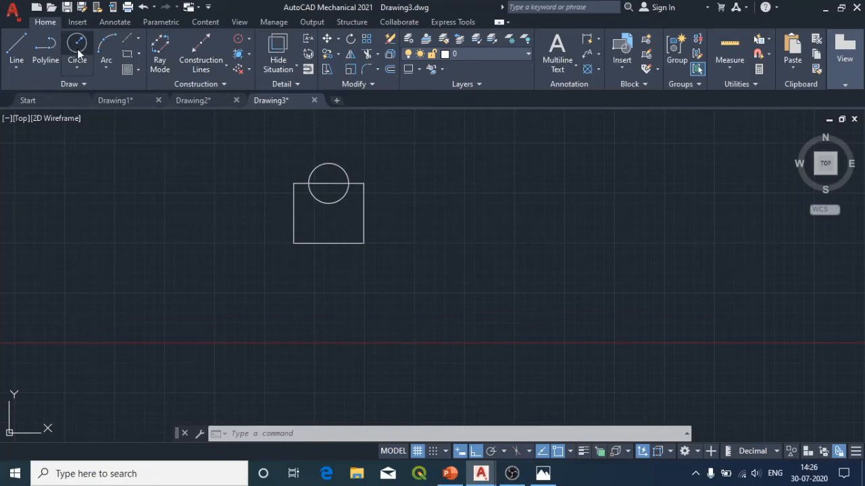
{"action": "left_click", "coordinate": [328, 182]}
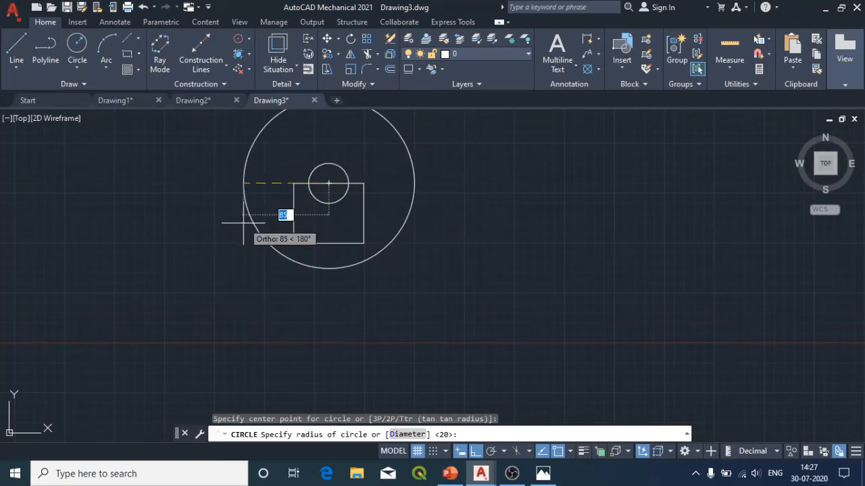
{"action": "type", "text": "35"}
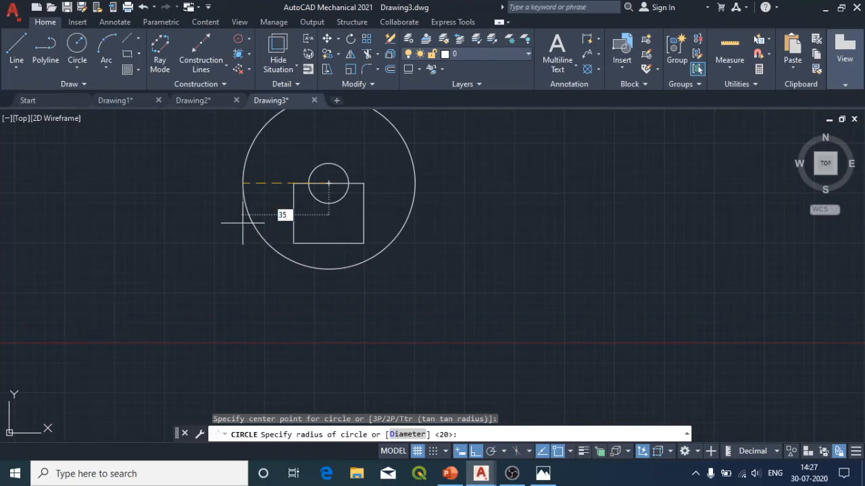
{"action": "key", "text": "Return"}
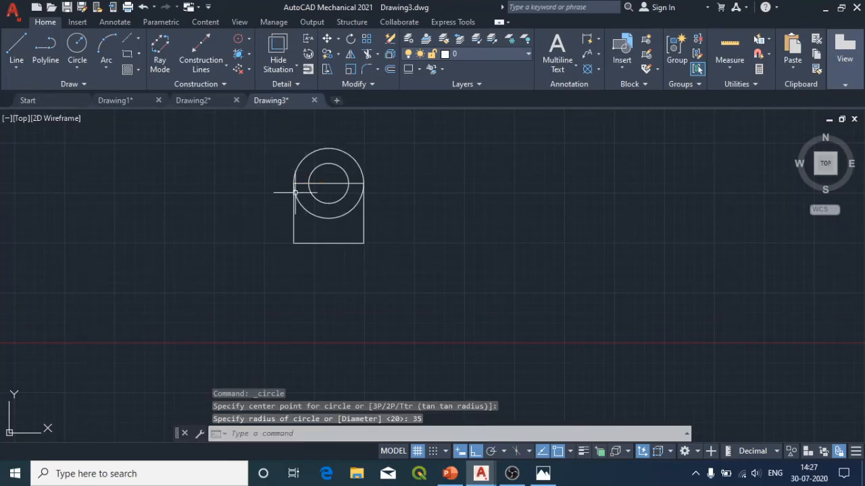
{"action": "scroll", "coordinate": [302, 158], "scroll_direction": "up", "scroll_amount": 4}
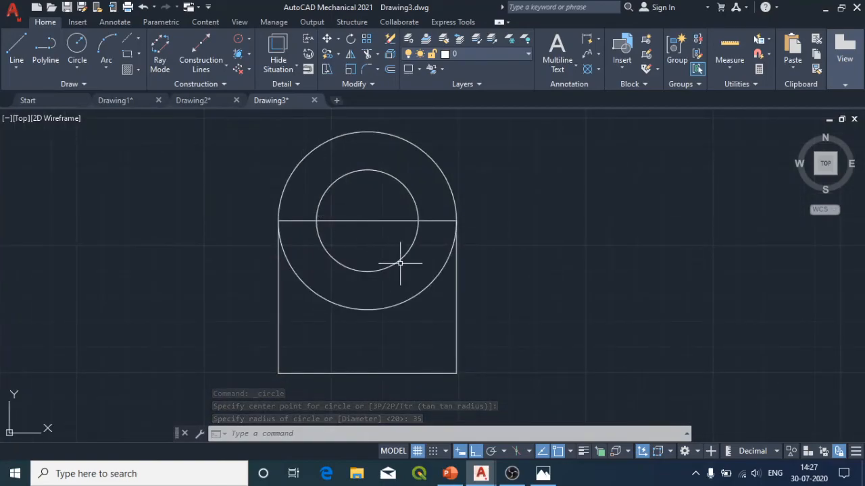
{"action": "middle_click_drag", "start_coordinate": [385, 236], "coordinate": [466, 261]}
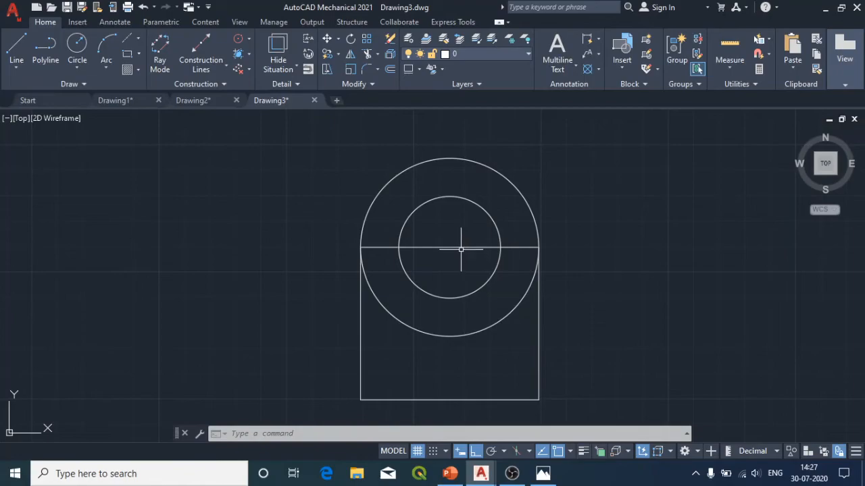
{"action": "left_click", "coordinate": [544, 474]}
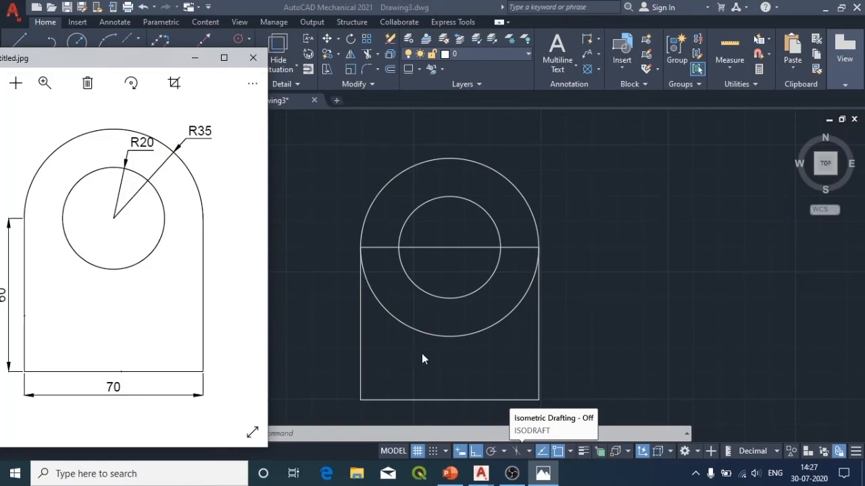
{"action": "left_click", "coordinate": [195, 59]}
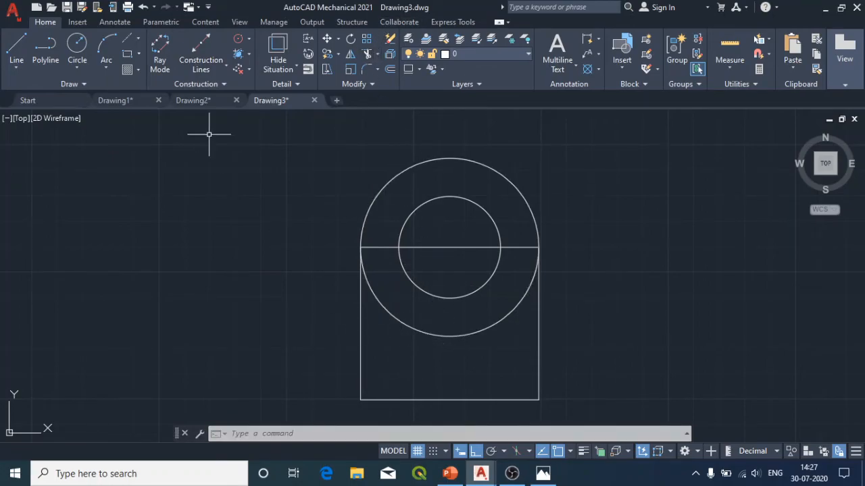
{"action": "mouse_move", "coordinate": [298, 129]}
{"action": "left_mouse_down"}
{"action": "mouse_move", "coordinate": [380, 410]}
{"action": "mouse_move", "coordinate": [612, 284]}
{"action": "mouse_move", "coordinate": [617, 168]}
{"action": "left_mouse_up"}
{"action": "mouse_move", "coordinate": [575, 124]}
{"action": "left_mouse_down"}
{"action": "mouse_move", "coordinate": [592, 366]}
{"action": "mouse_move", "coordinate": [453, 439]}
{"action": "mouse_move", "coordinate": [376, 421]}
{"action": "mouse_move", "coordinate": [300, 366]}
{"action": "mouse_move", "coordinate": [285, 203]}
{"action": "left_mouse_up"}
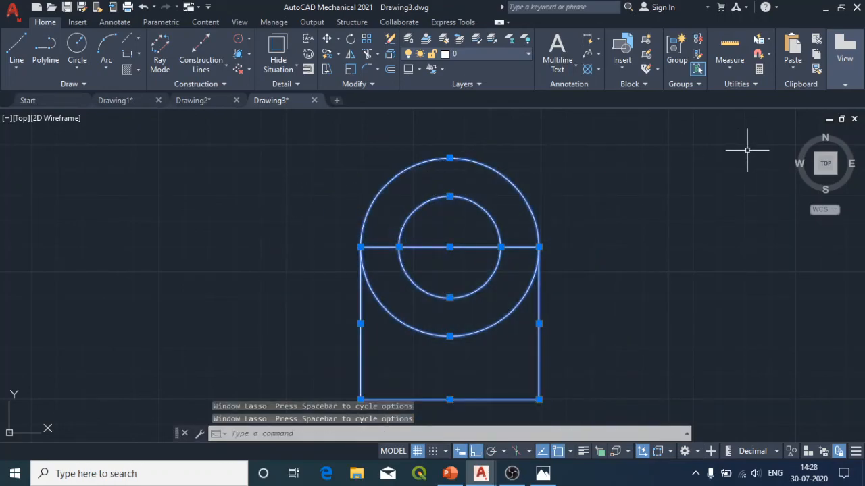
{"action": "type", "text": "c"}
{"action": "key", "text": "Return"}
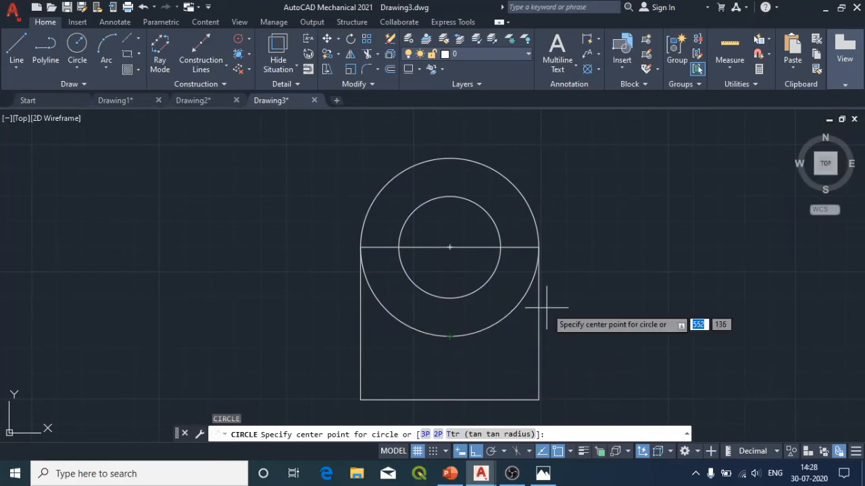
{"action": "key", "text": "Escape"}
{"action": "key", "text": "Escape"}
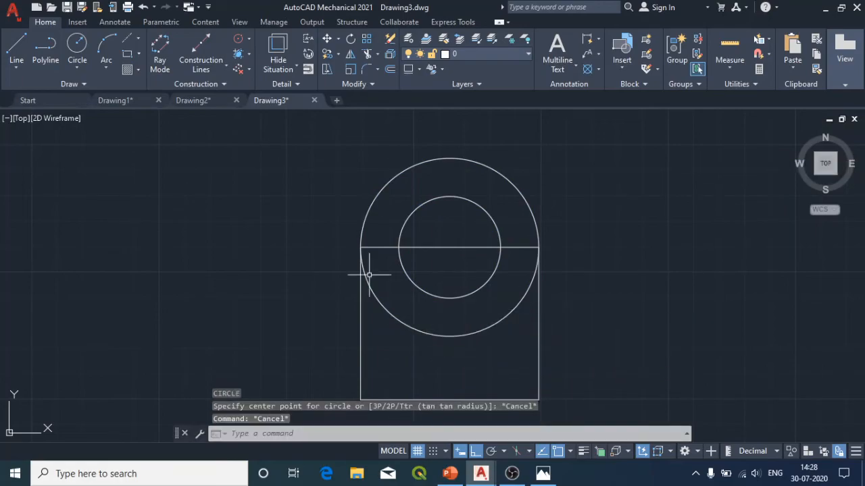
Step: Trim away the lower half of the R35 circle and delete the horizontal line through the hole
{"action": "left_click", "coordinate": [366, 53]}
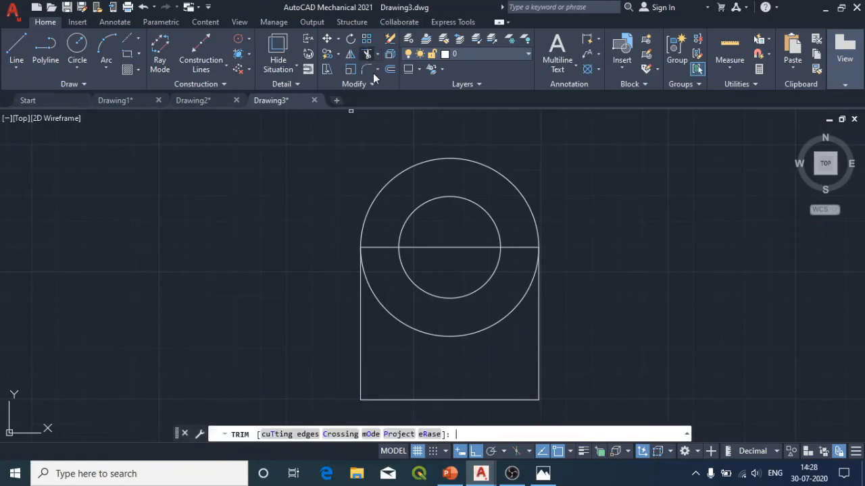
{"action": "left_click", "coordinate": [434, 334]}
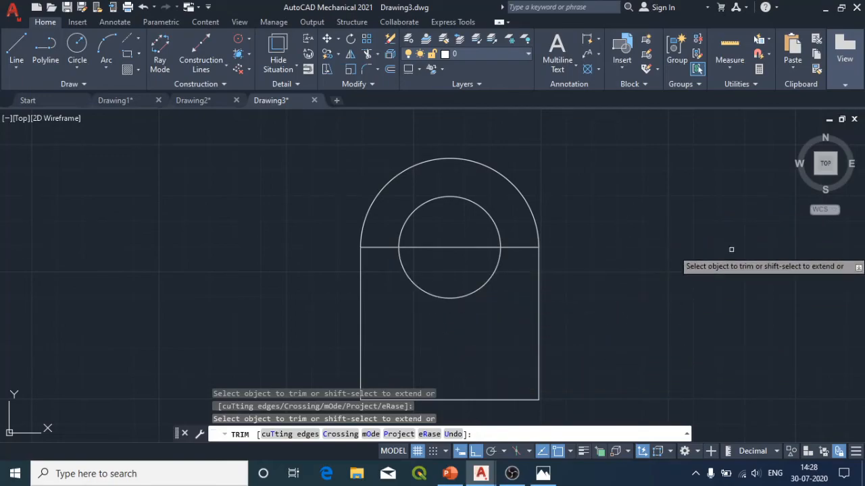
{"action": "key", "text": "Escape"}
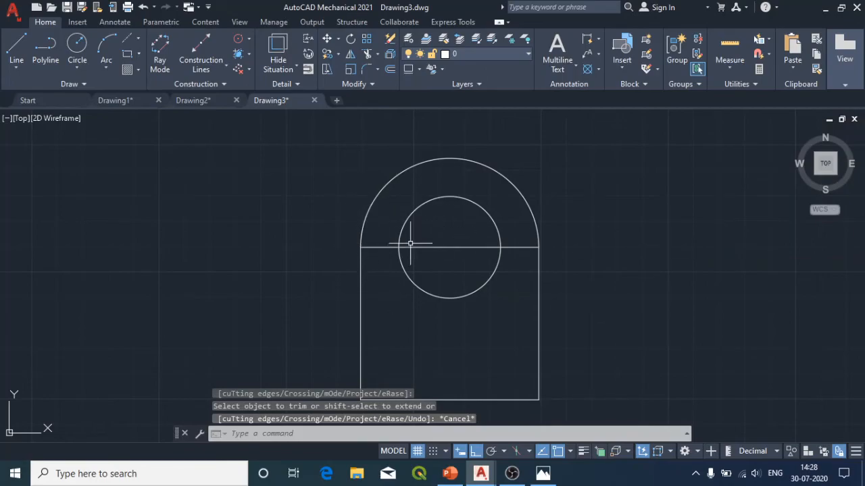
{"action": "left_click", "coordinate": [368, 248]}
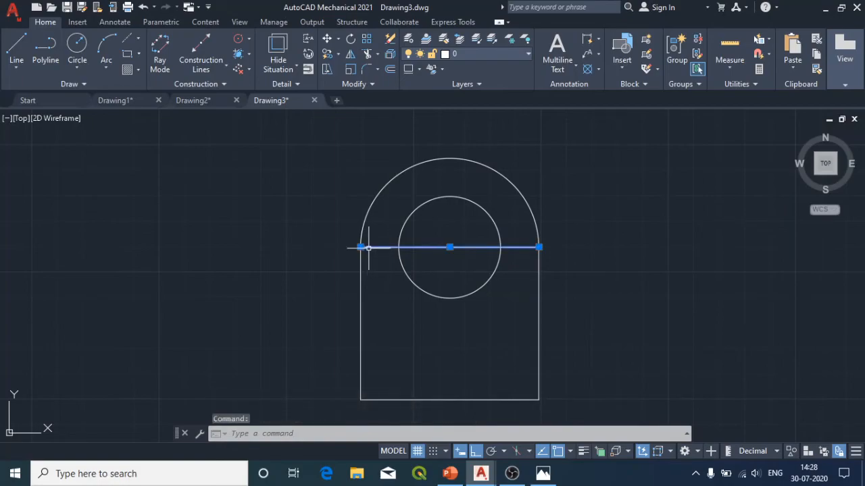
{"action": "key", "text": "Delete"}
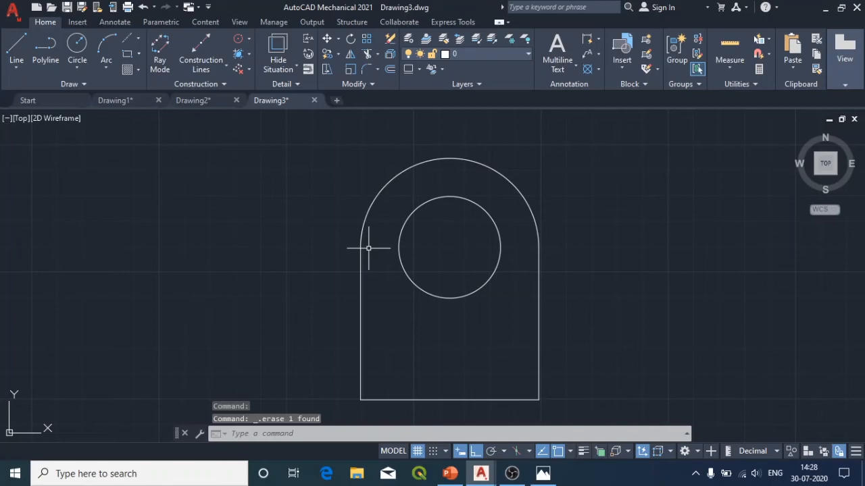
Step: Add a power dimension between the two lower corners of the part and place it below the base
{"action": "scroll", "coordinate": [368, 248], "scroll_direction": "down", "scroll_amount": 2}
{"action": "scroll", "coordinate": [368, 248], "scroll_direction": "up", "scroll_amount": 1}
{"action": "mouse_move", "coordinate": [617, 275]}
{"action": "middle_mouse_down"}
{"action": "mouse_move", "coordinate": [611, 278]}
{"action": "mouse_move", "coordinate": [595, 233]}
{"action": "middle_mouse_up"}
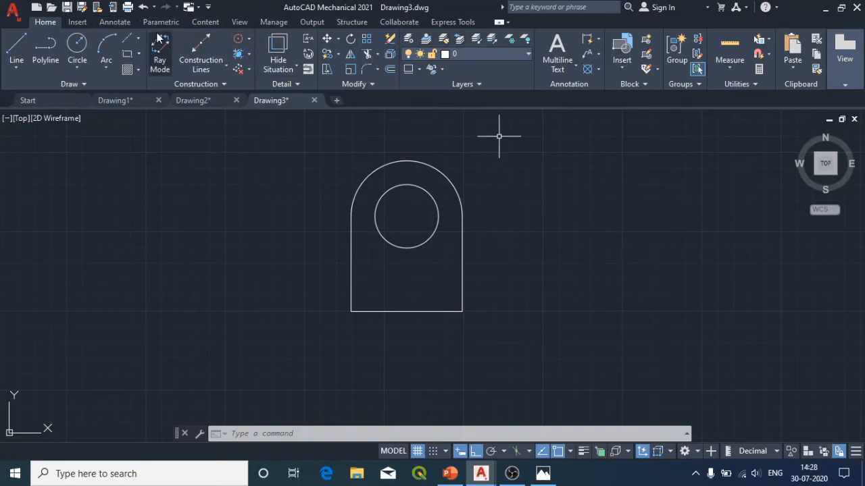
{"action": "left_click", "coordinate": [114, 25]}
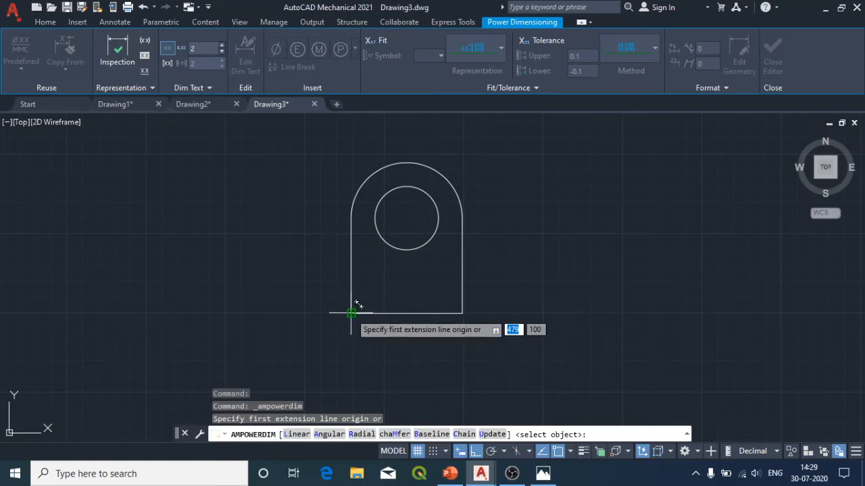
{"action": "left_click", "coordinate": [351, 313]}
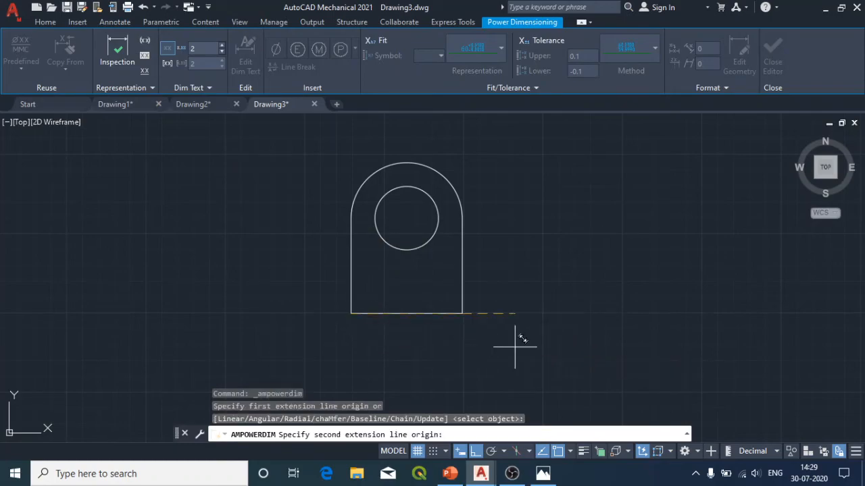
{"action": "left_click", "coordinate": [462, 313]}
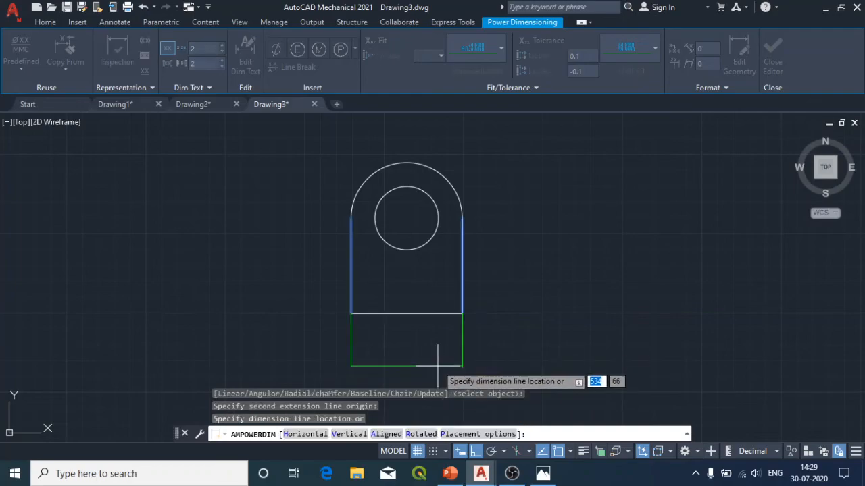
{"action": "left_click", "coordinate": [436, 360]}
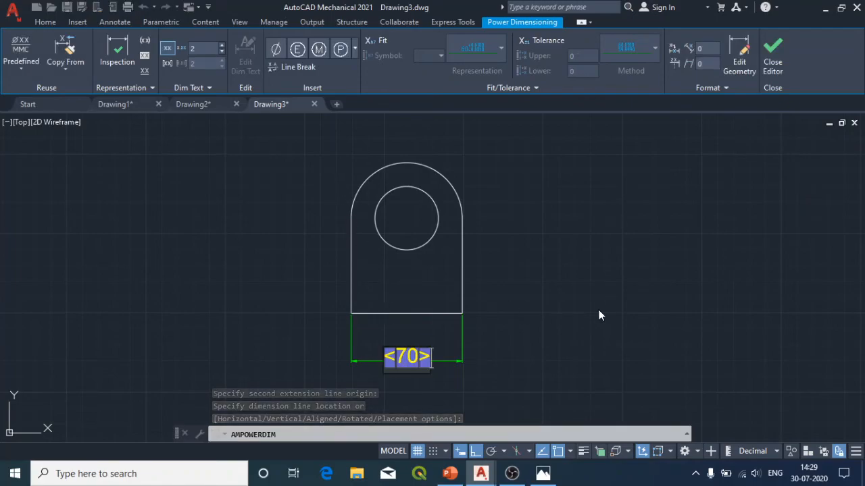
{"action": "left_click", "coordinate": [252, 241]}
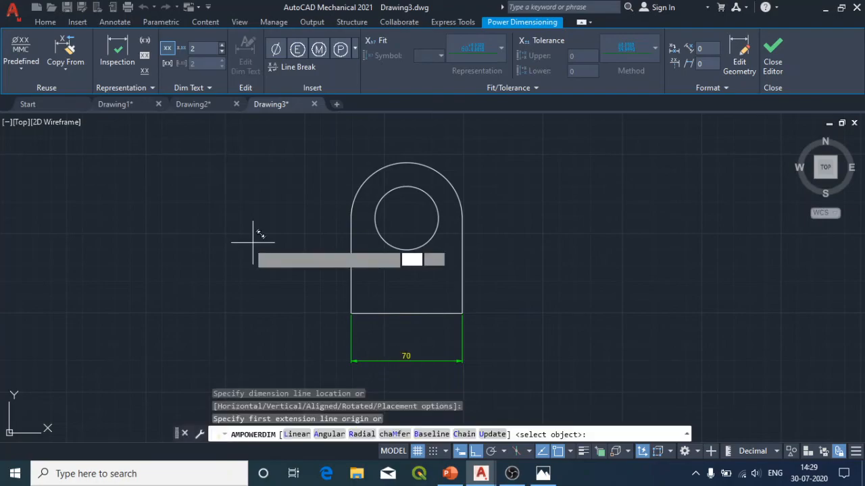
Step: Dimension the height of the part's straight left side and place the dimension to its left
{"action": "left_click", "coordinate": [350, 314]}
{"action": "left_click", "coordinate": [351, 218]}
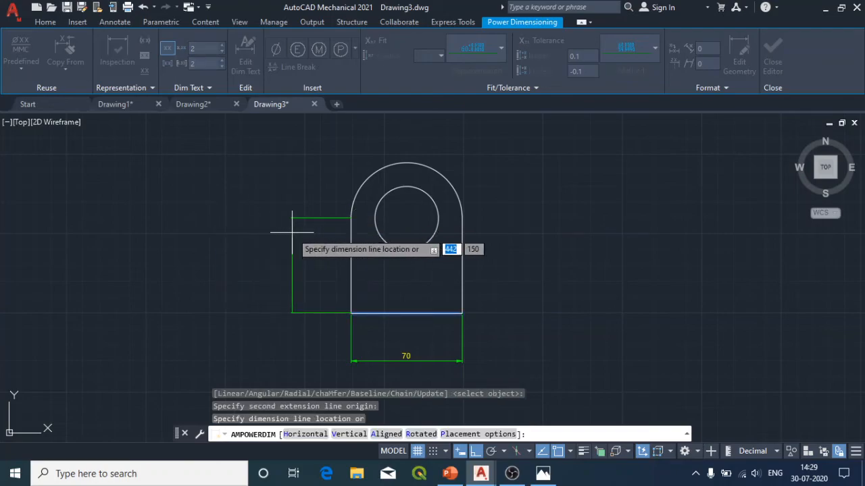
{"action": "left_click", "coordinate": [313, 234]}
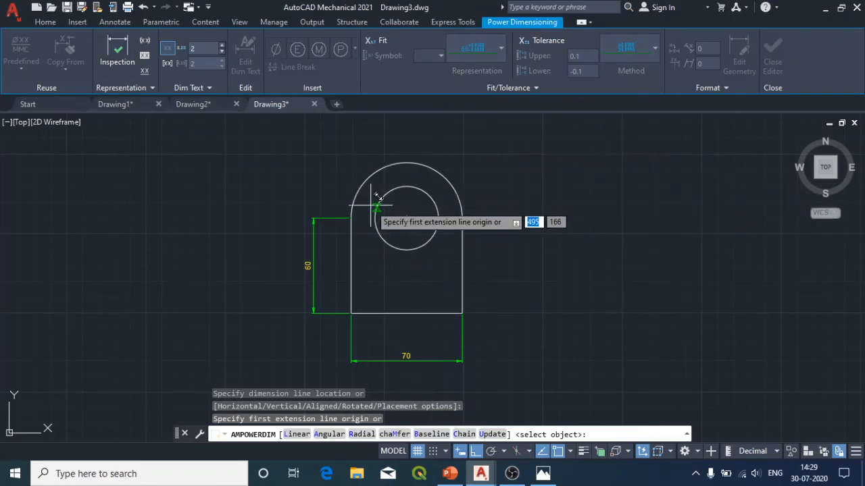
{"action": "left_click", "coordinate": [406, 216]}
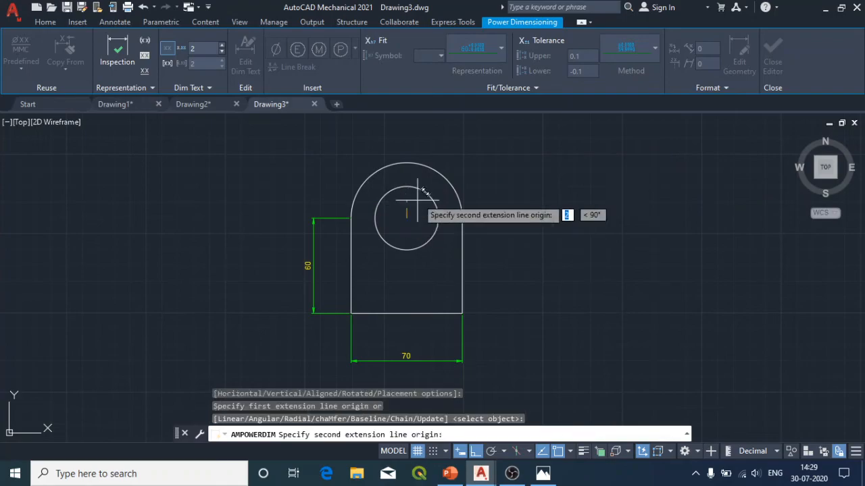
{"action": "left_click", "coordinate": [423, 192]}
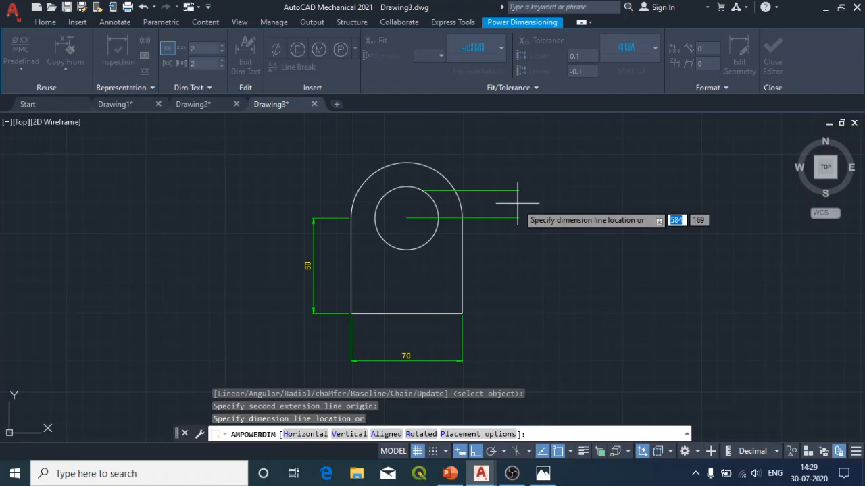
{"action": "key", "text": "Escape"}
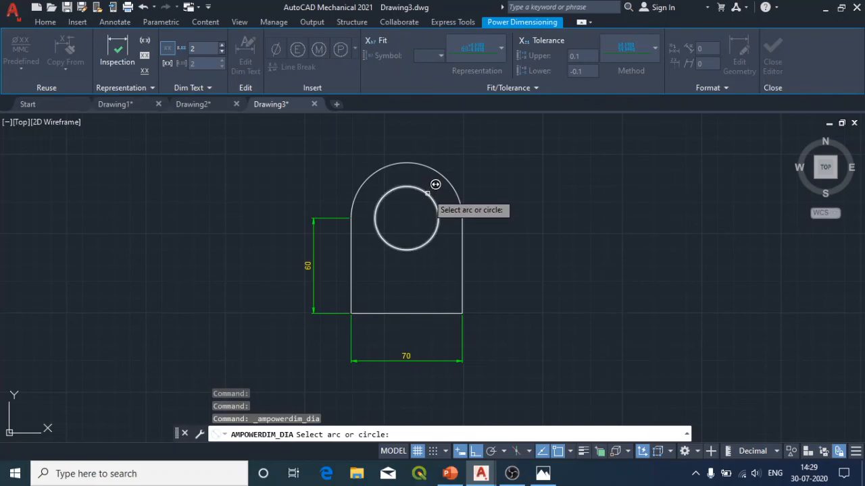
Step: Add diameter dimensions to the hole and the rounded top, placed at the upper right, and check them against the reference image
{"action": "left_click", "coordinate": [433, 187]}
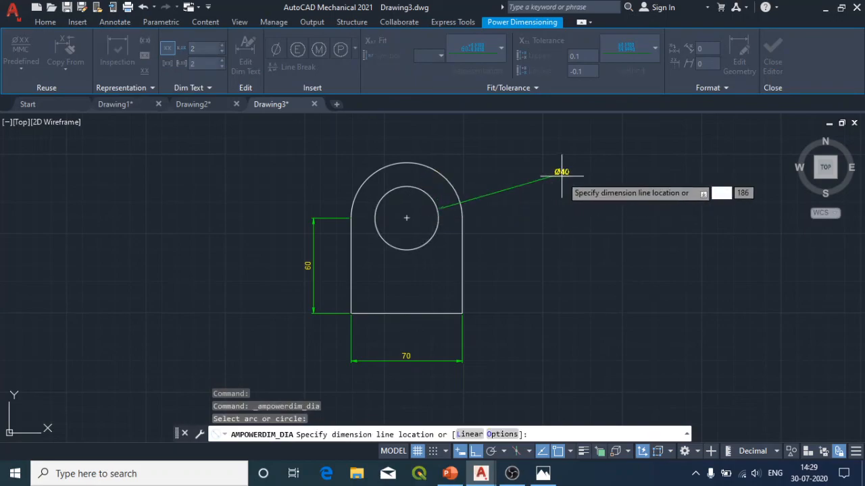
{"action": "left_click", "coordinate": [518, 174]}
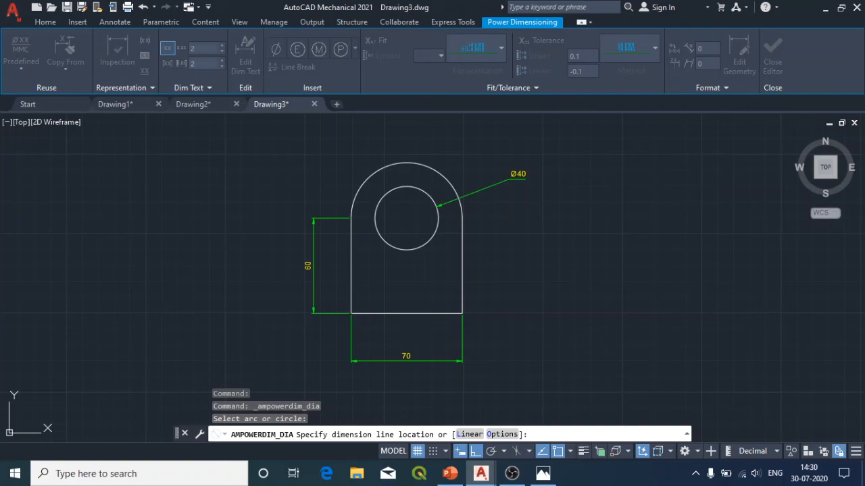
{"action": "left_click", "coordinate": [441, 171]}
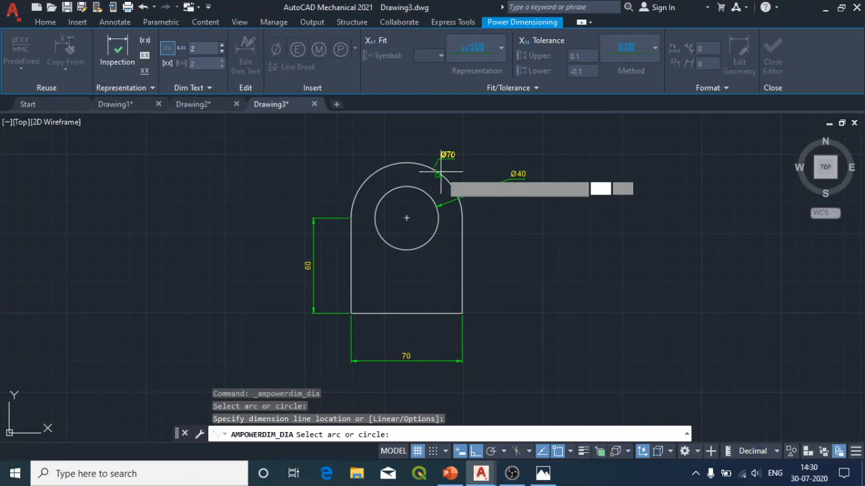
{"action": "left_click", "coordinate": [510, 152]}
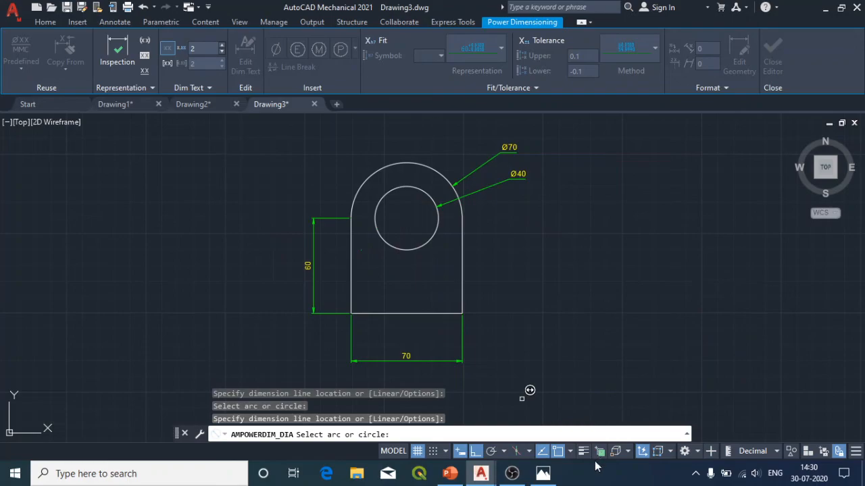
{"action": "left_click", "coordinate": [549, 476]}
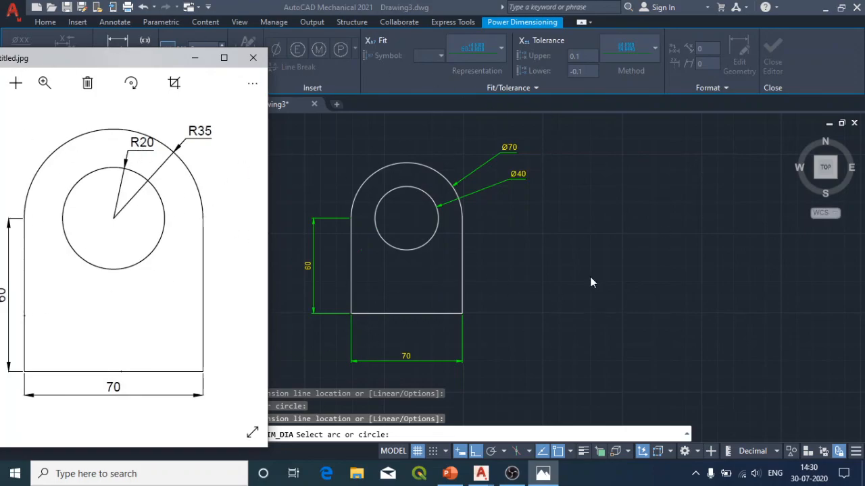
{"action": "left_click", "coordinate": [190, 59]}
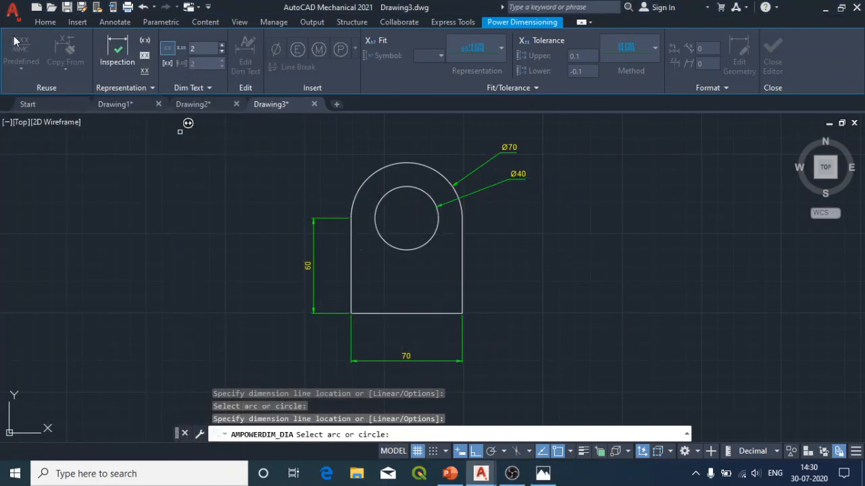
{"action": "left_click", "coordinate": [37, 21]}
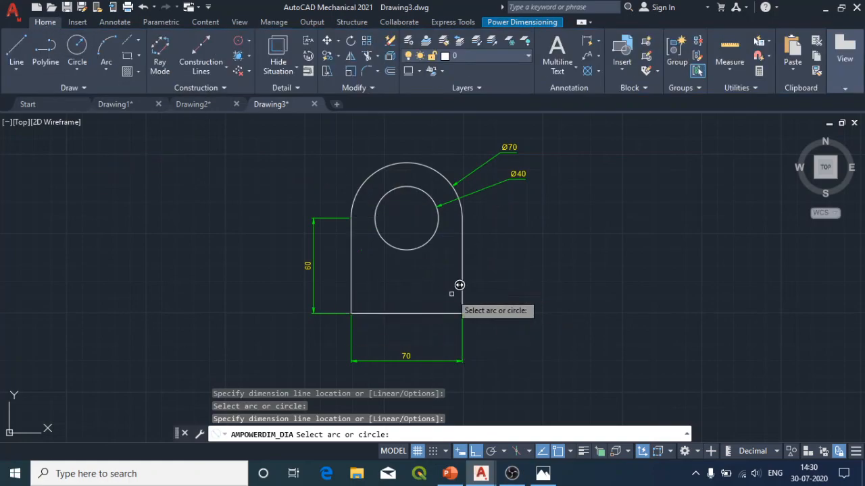
{"action": "left_click", "coordinate": [695, 475]}
{"action": "left_click", "coordinate": [717, 430]}
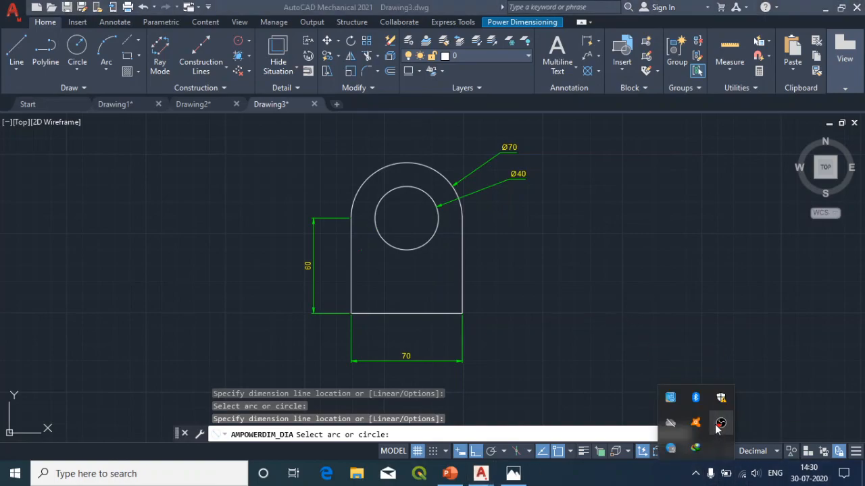
{"action": "right_click", "coordinate": [717, 426]}
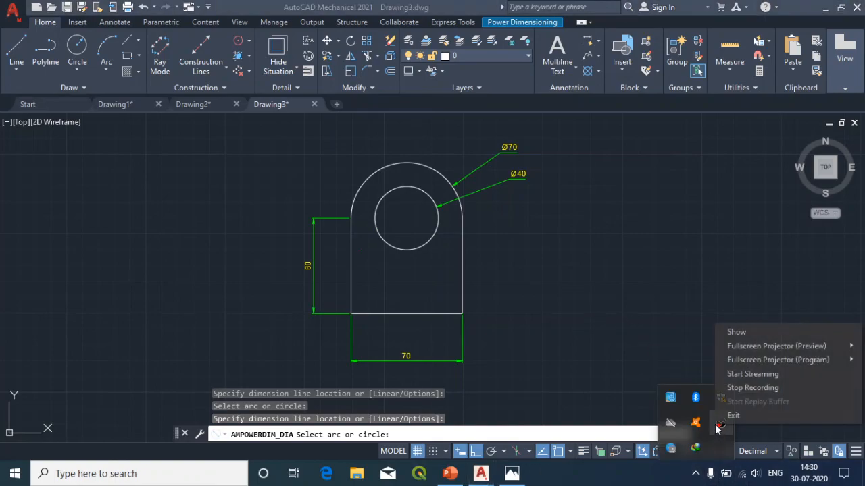